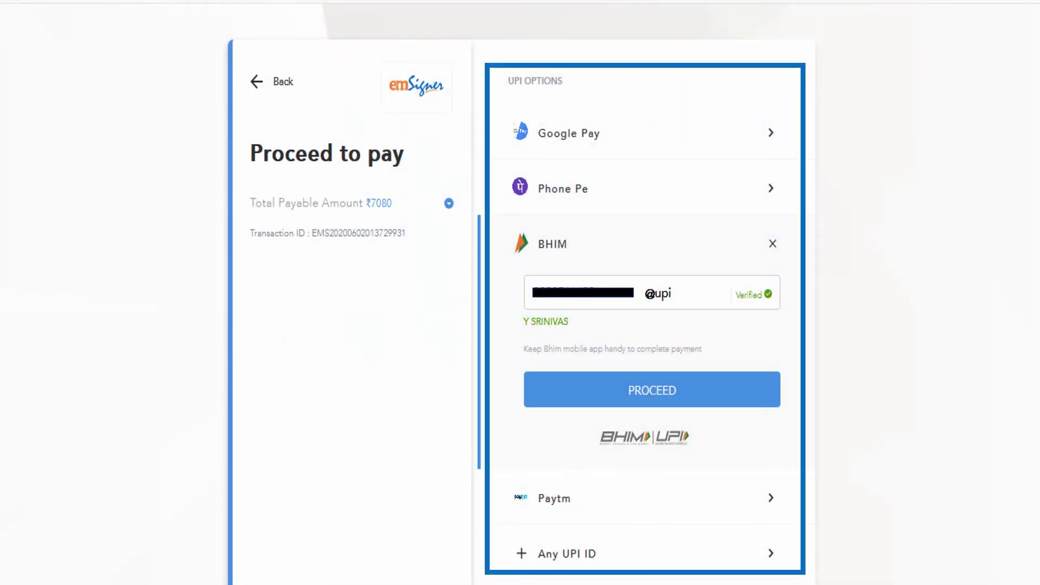
- Pay the ₹7080 subscription through BHIM UPI using the verified UPI ID
click(652, 389)
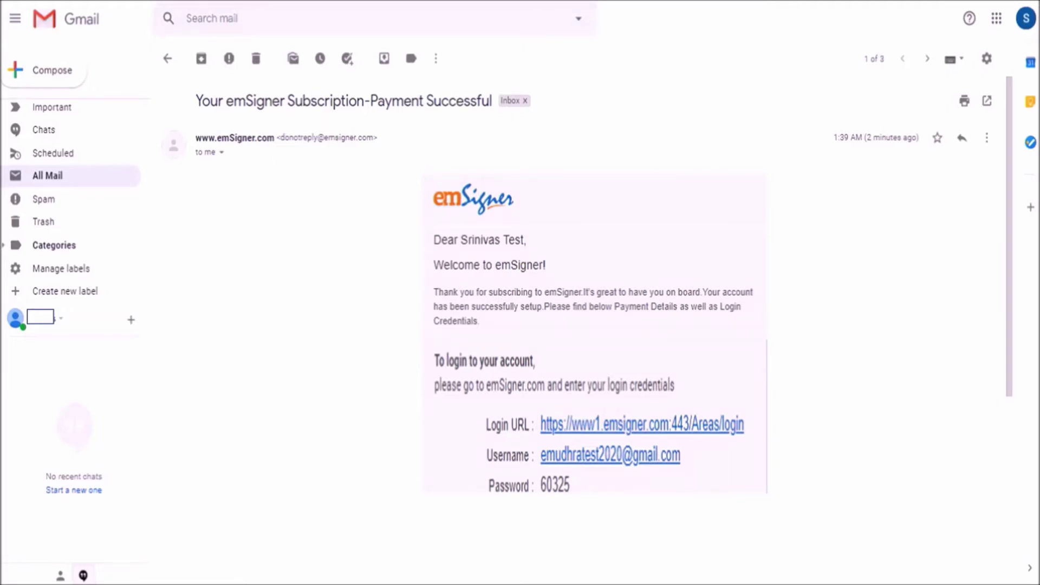
- Follow the Login URL in the payment-successful email to the emSigner login page
click(651, 424)
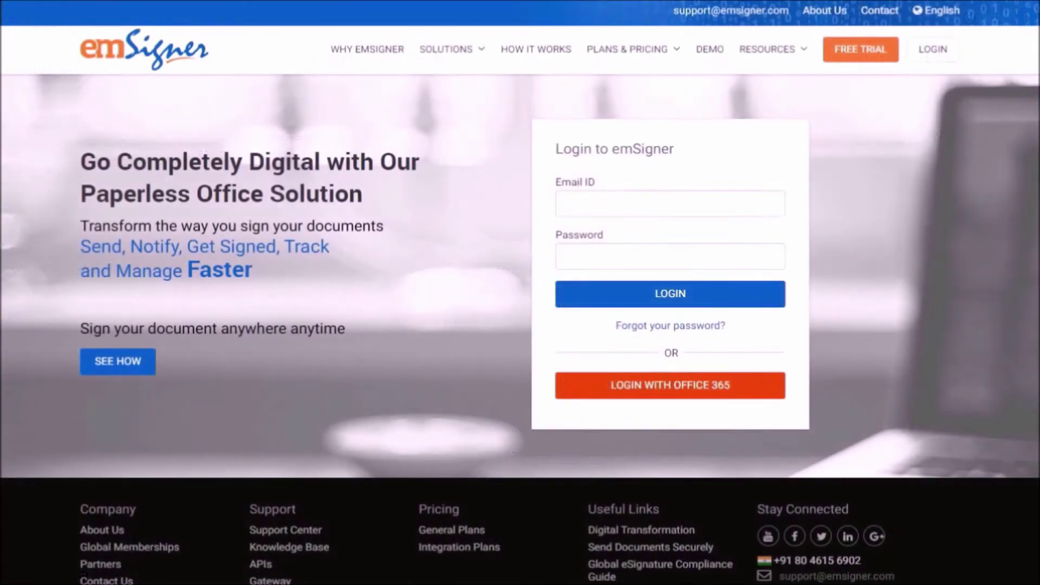
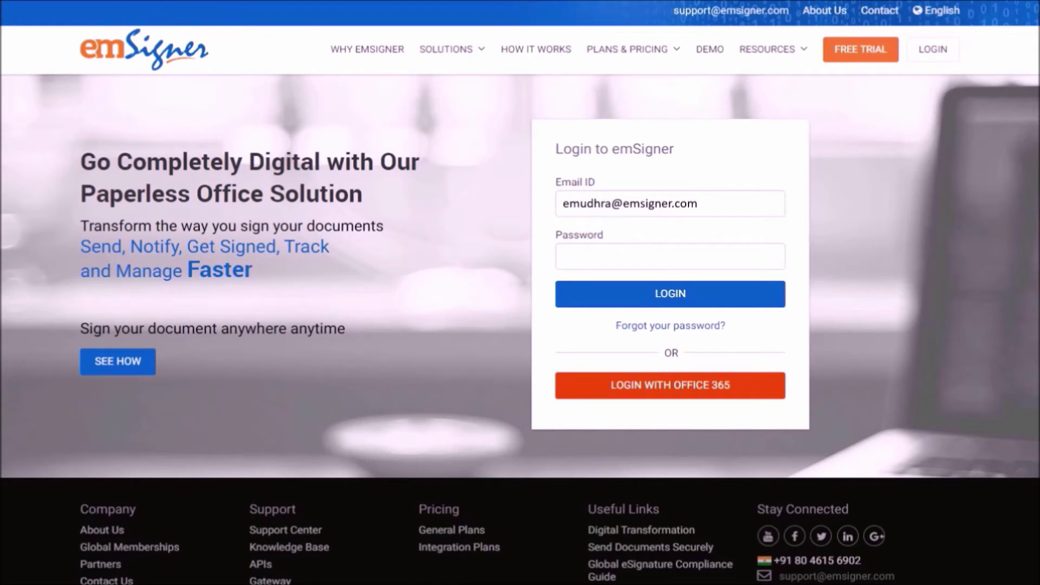
- Log in with the account email and initial password, then set a new password
text(*****)
click(673, 298)
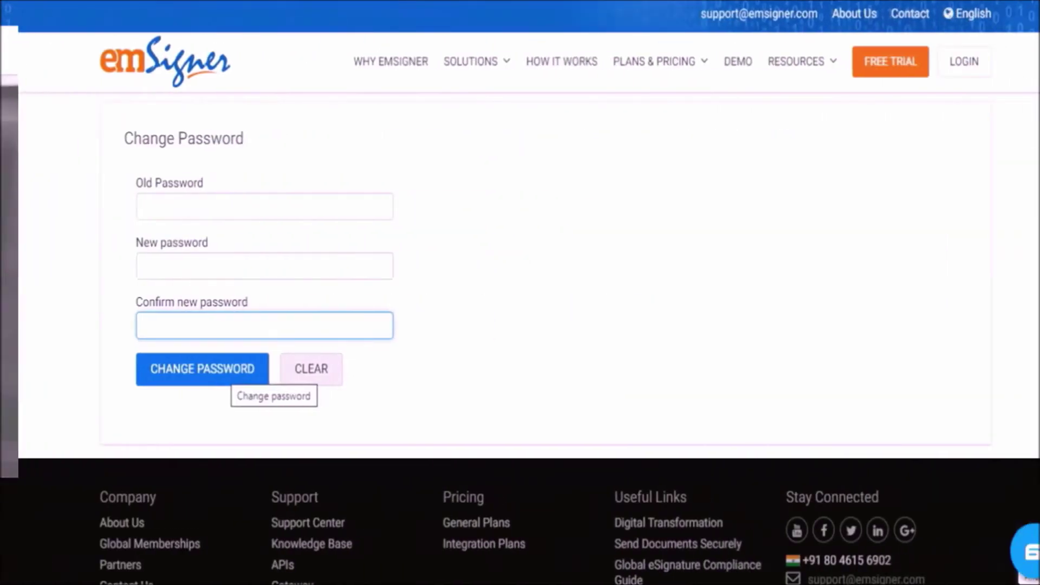
text(****)
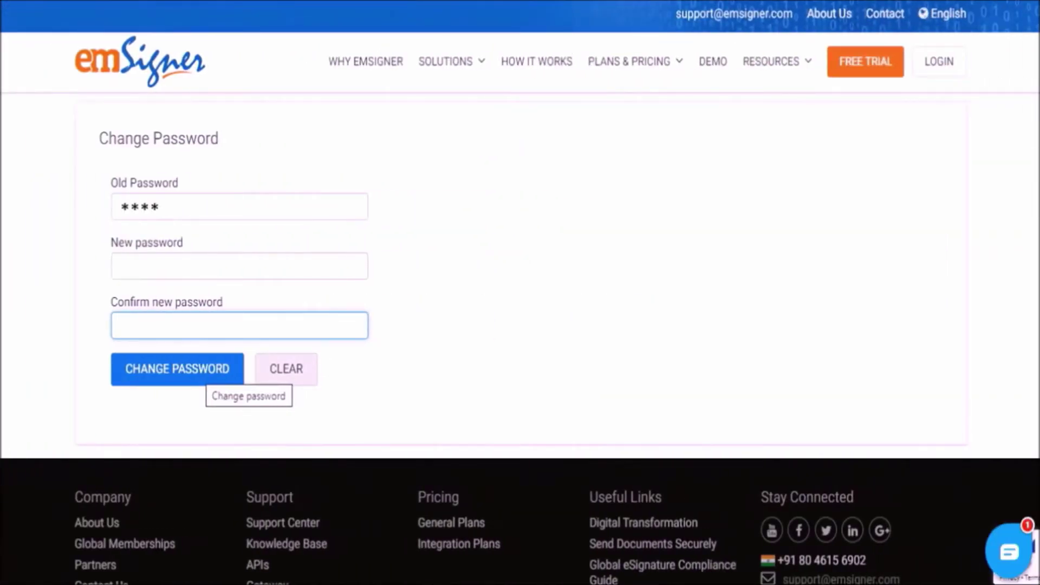
text(****************)
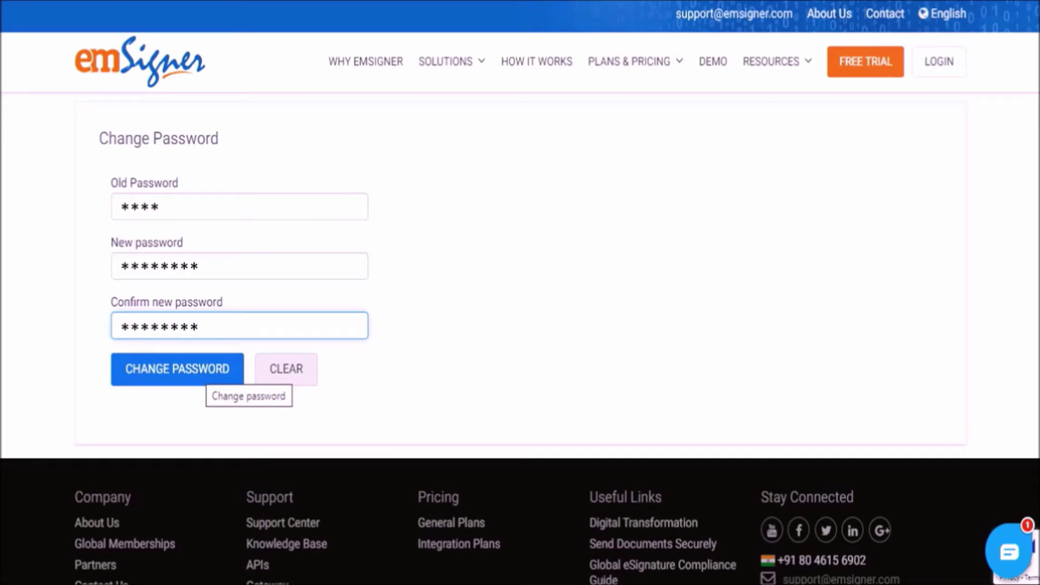
click(201, 368)
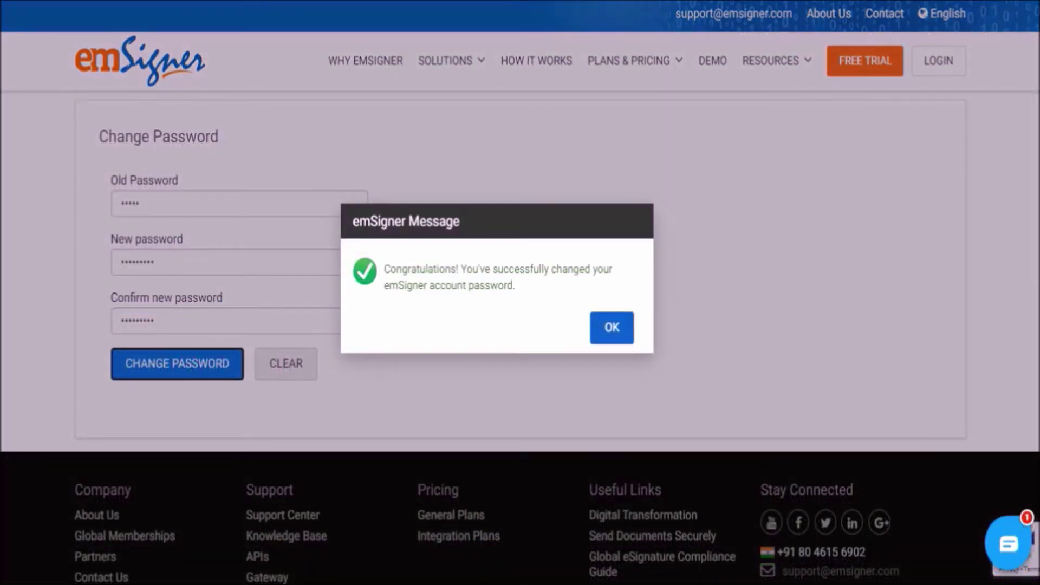
click(627, 327)
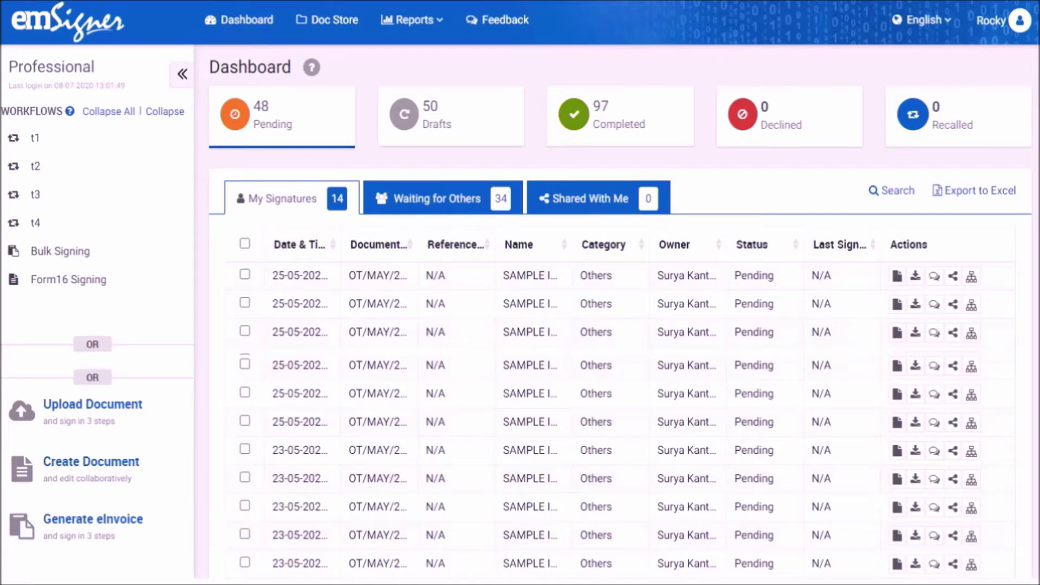
- Untick eSignature for Signature Type and Adhoc Signature Type in Account Settings and apply
click(1010, 25)
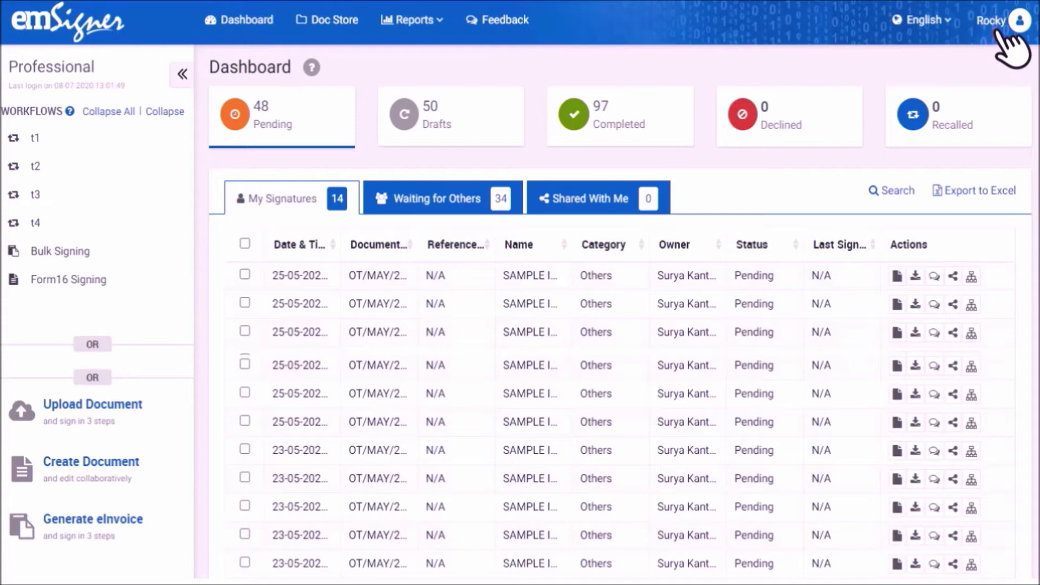
click(940, 61)
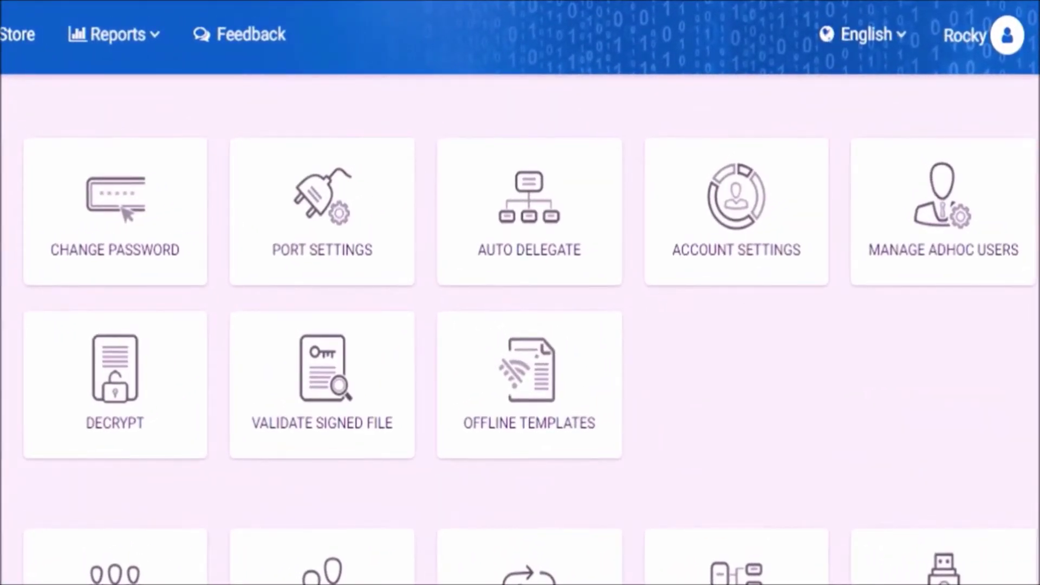
click(729, 252)
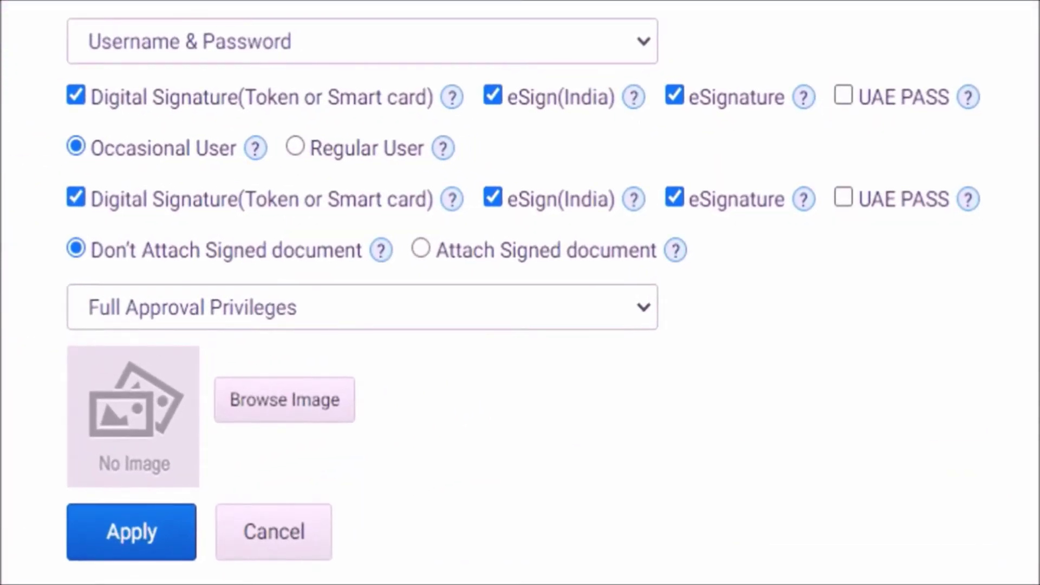
click(674, 96)
click(674, 198)
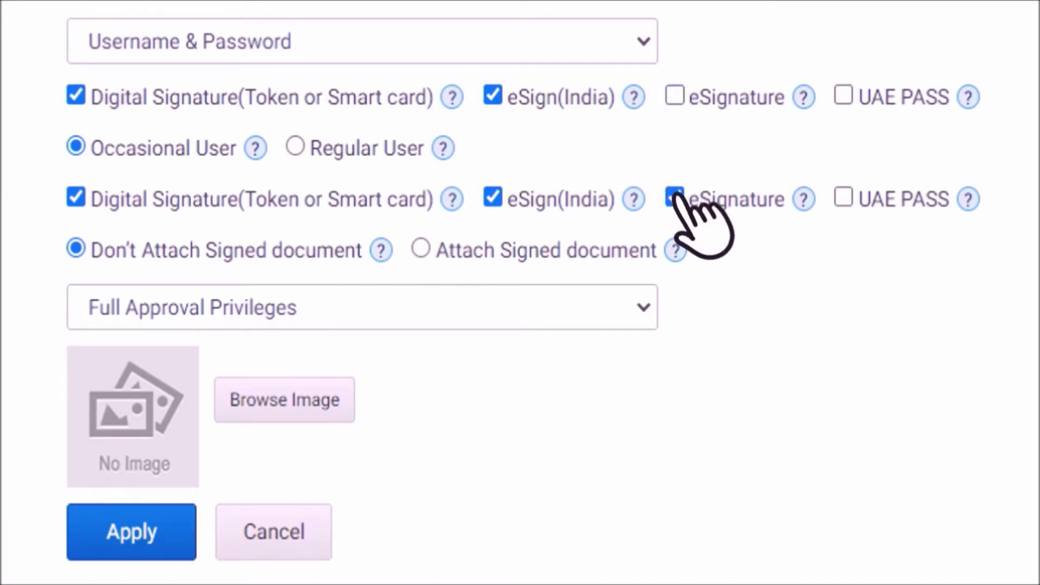
click(133, 533)
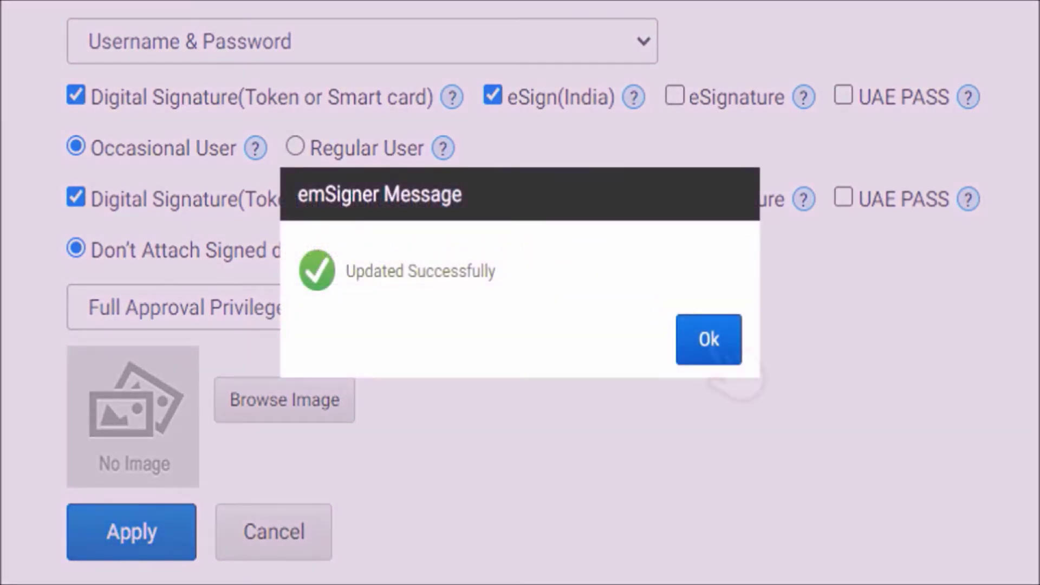
click(710, 340)
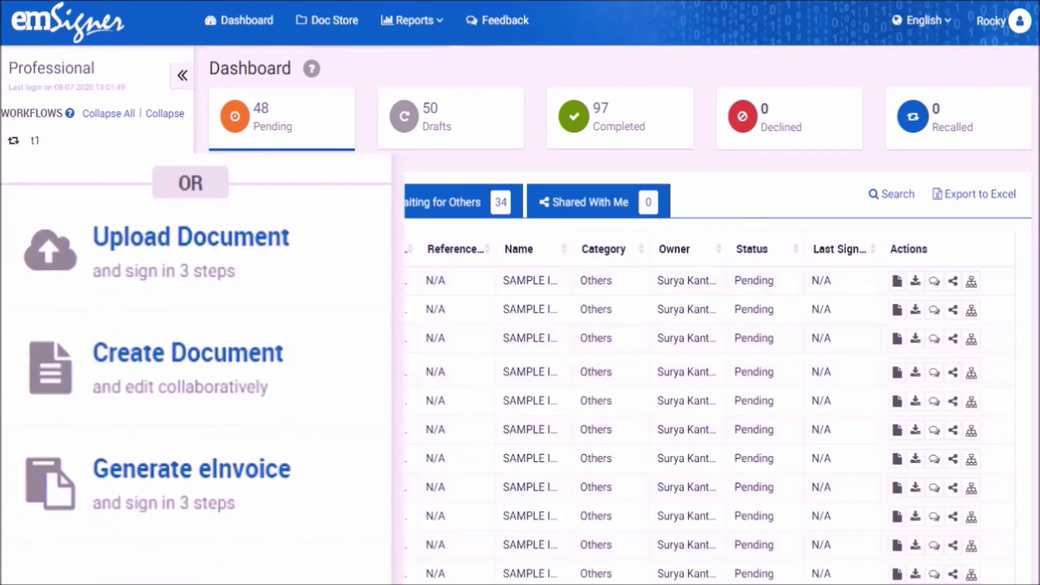
- Upload TEst Form.pdf (0.10 MB) and continue into the Online Signing editor
click(221, 229)
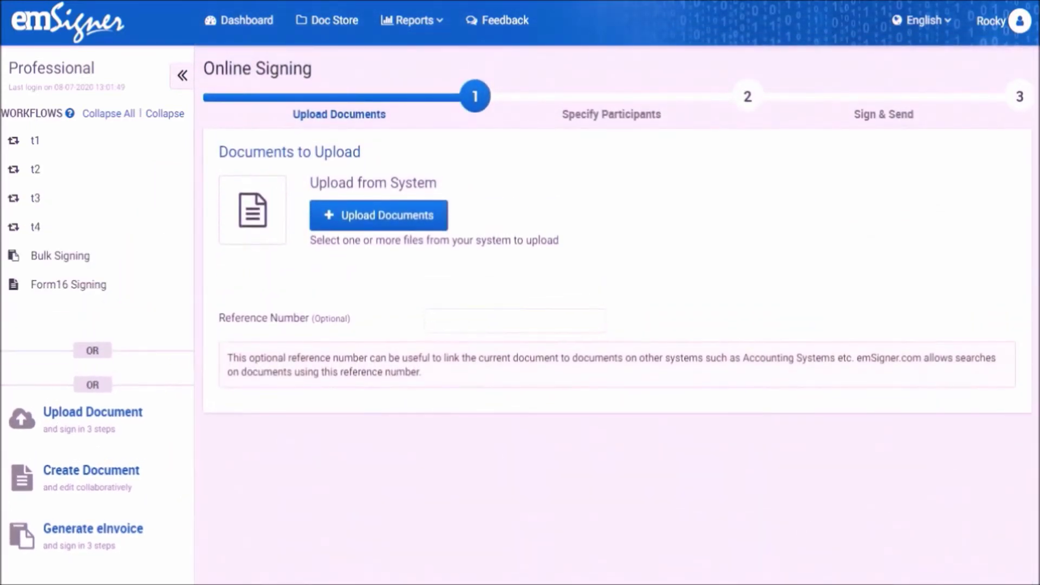
click(378, 214)
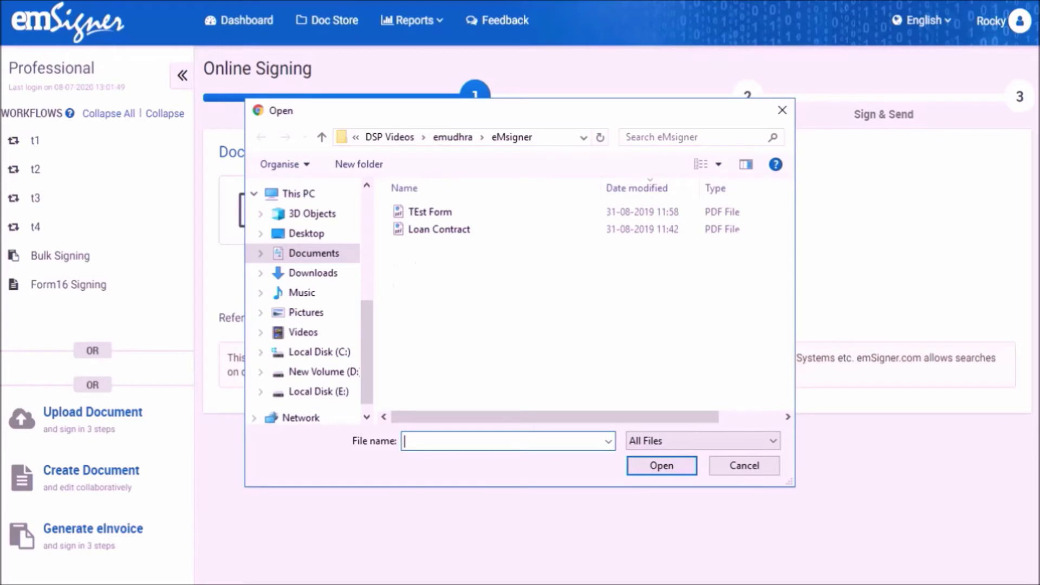
click(436, 215)
click(661, 464)
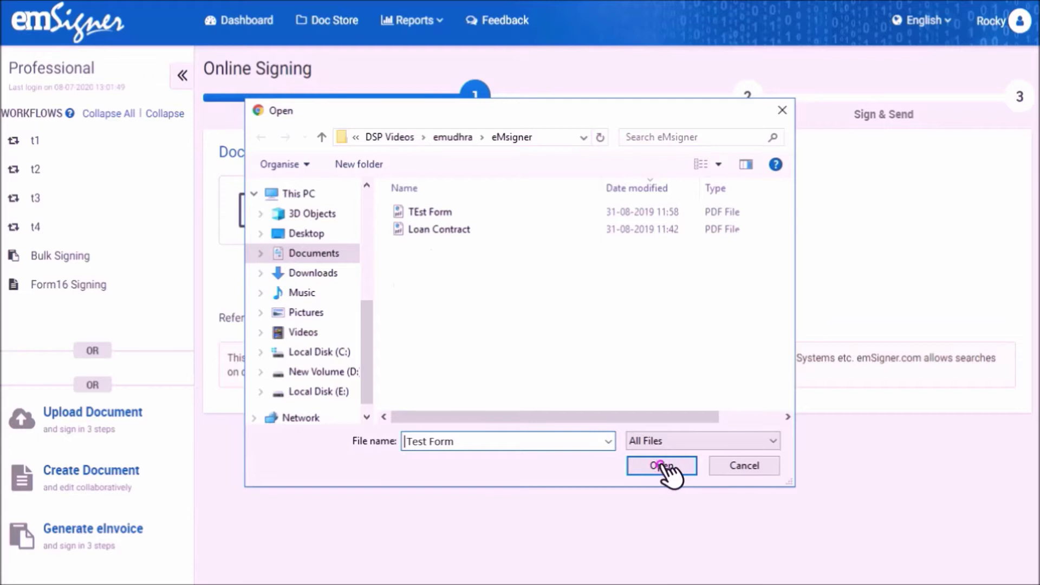
click(661, 465)
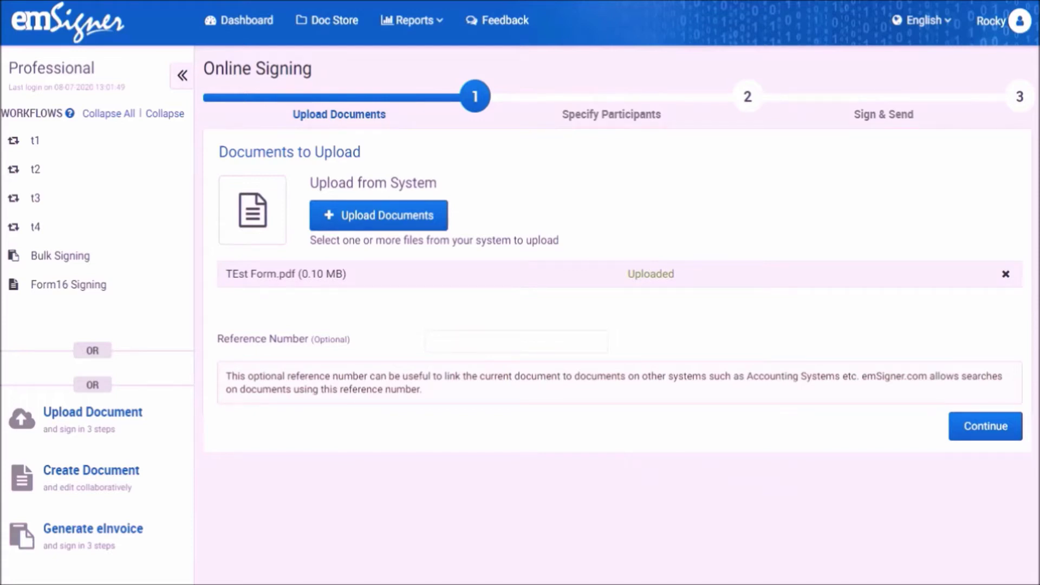
click(984, 426)
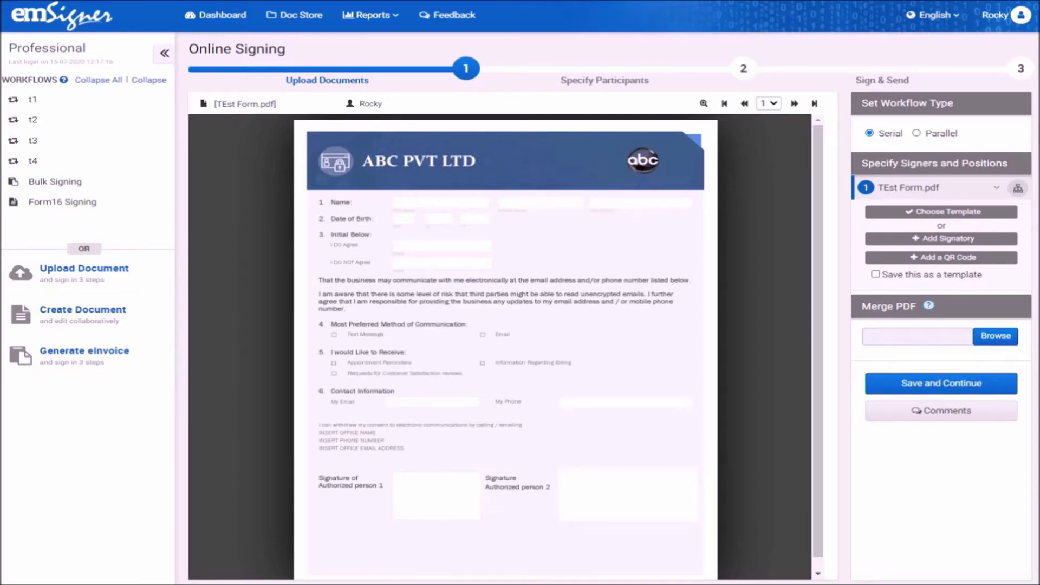
- Add signatory positions and create a new signer contact 'test' with its email and mobile number
click(942, 237)
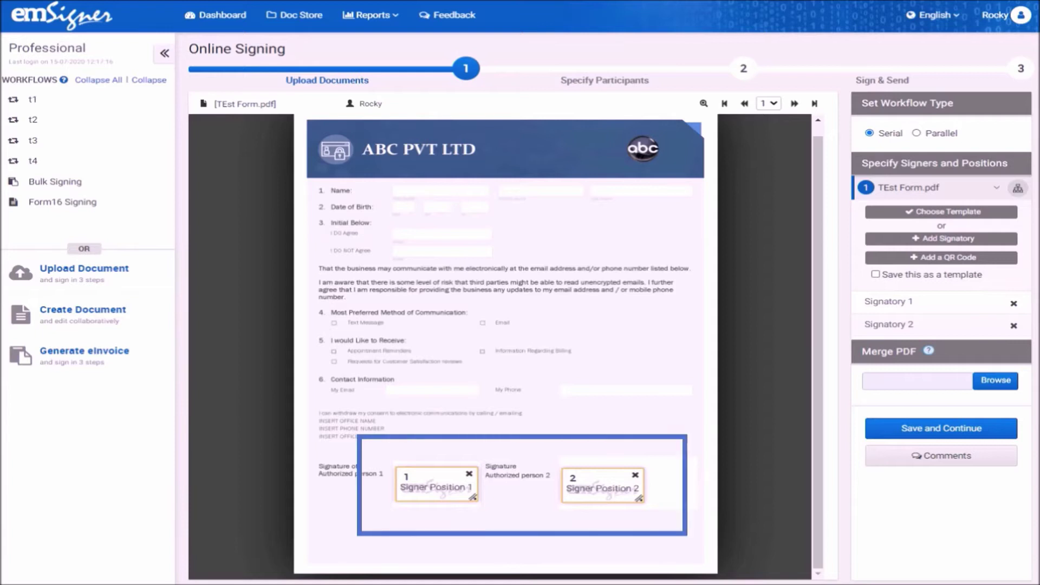
click(900, 301)
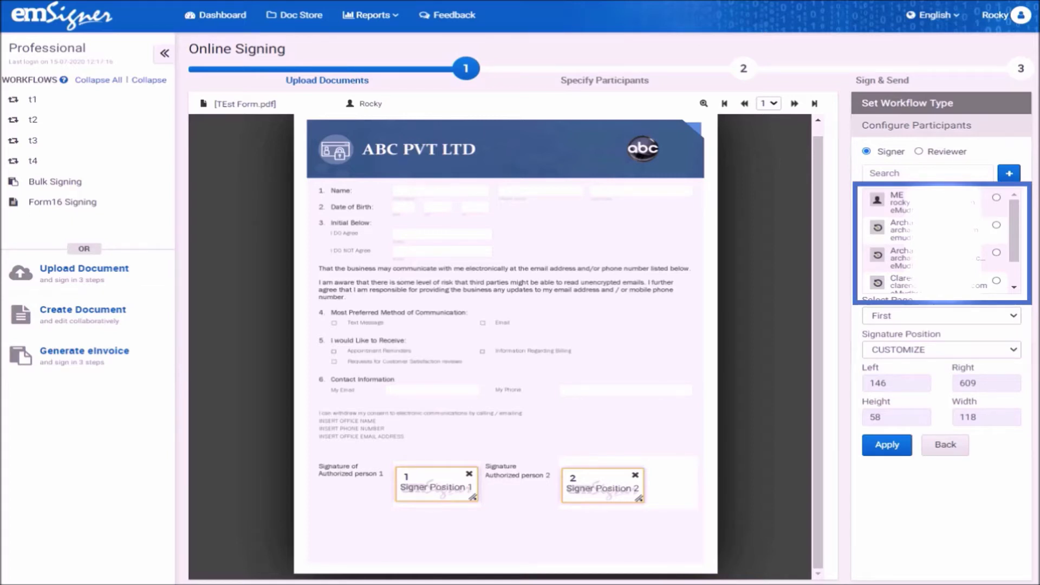
click(1011, 174)
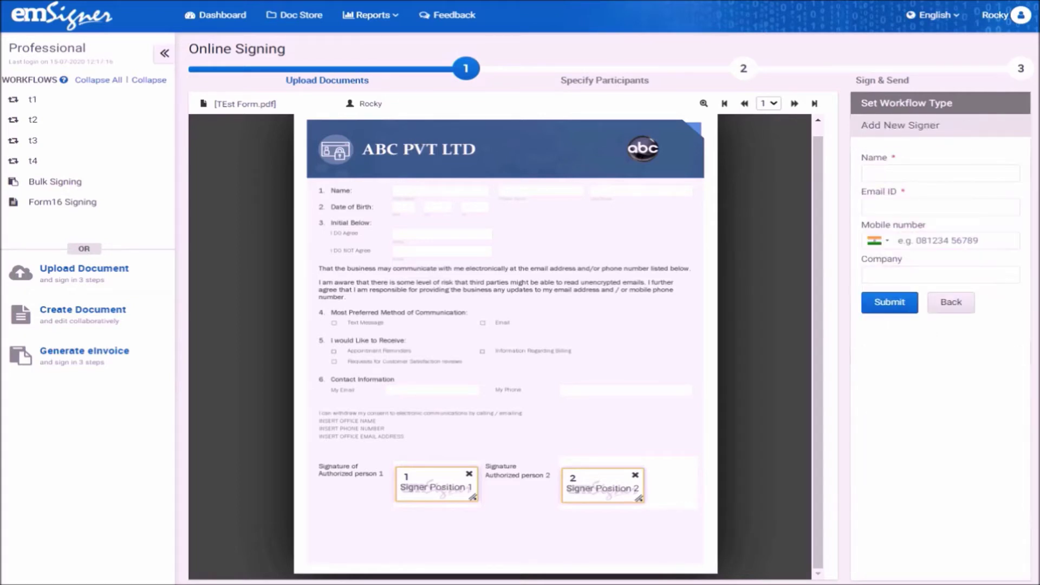
text(test)
key(Tab)
key(Tab)
key(Tab)
text(emudhra)
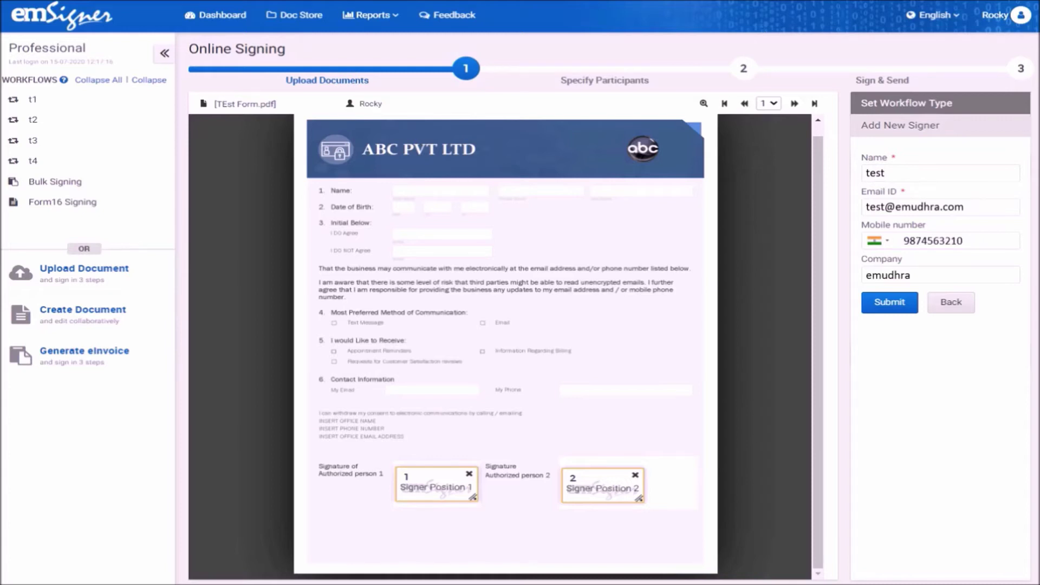
click(889, 302)
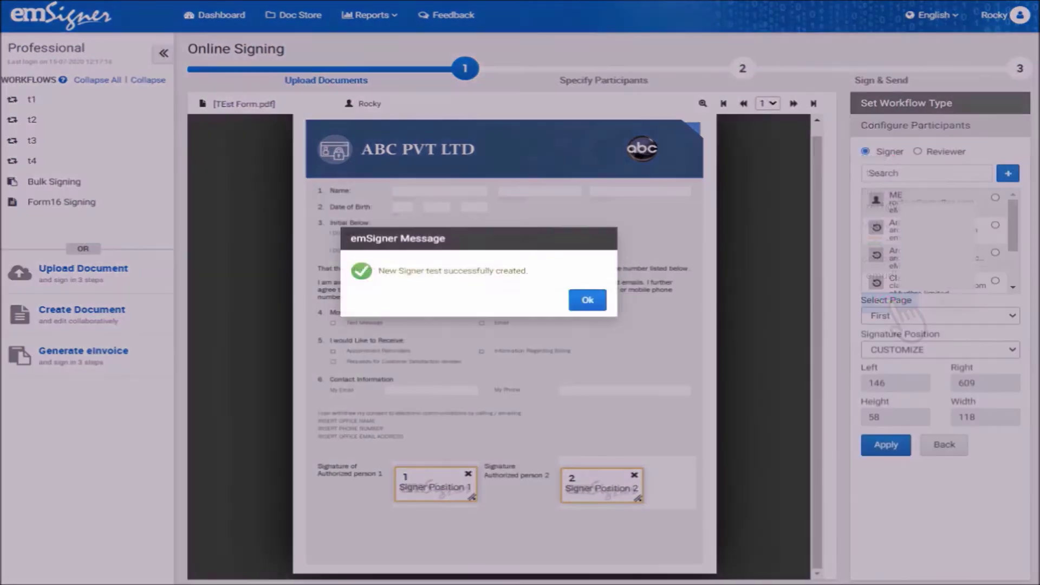
click(590, 300)
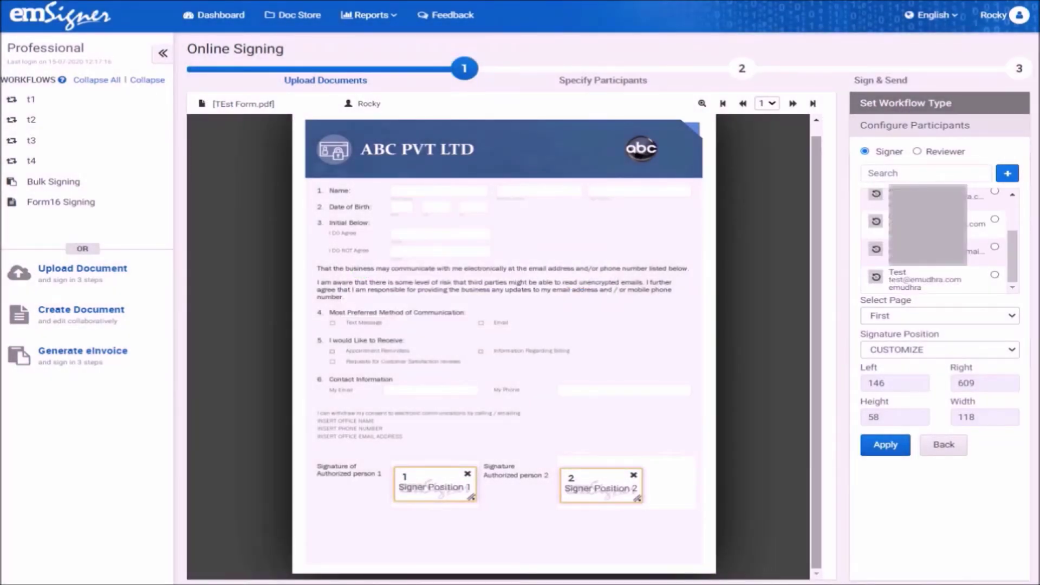
- Assign the new Test signer to its Authorized person position and save the signer setup
click(953, 279)
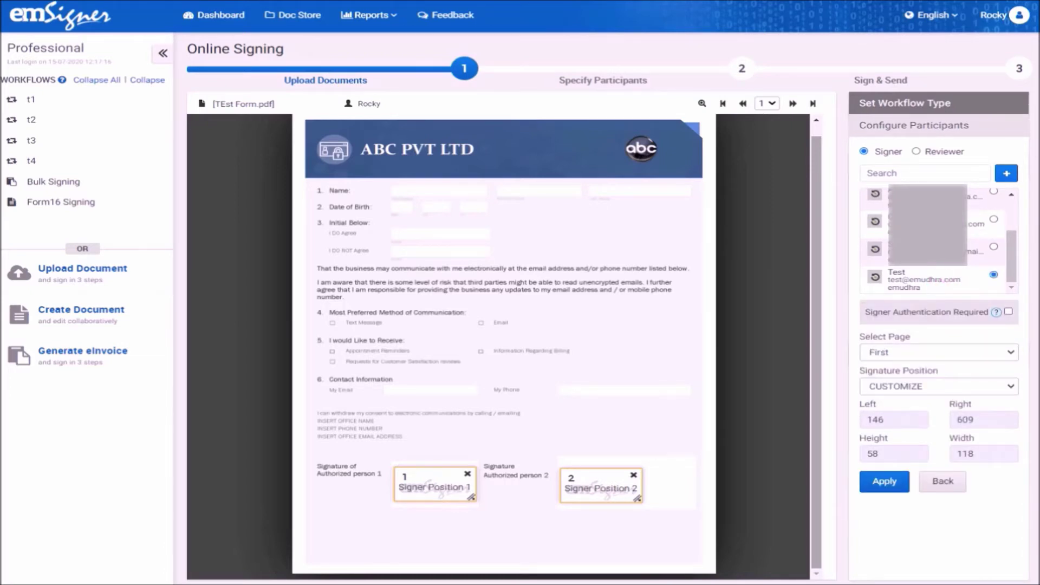
click(885, 482)
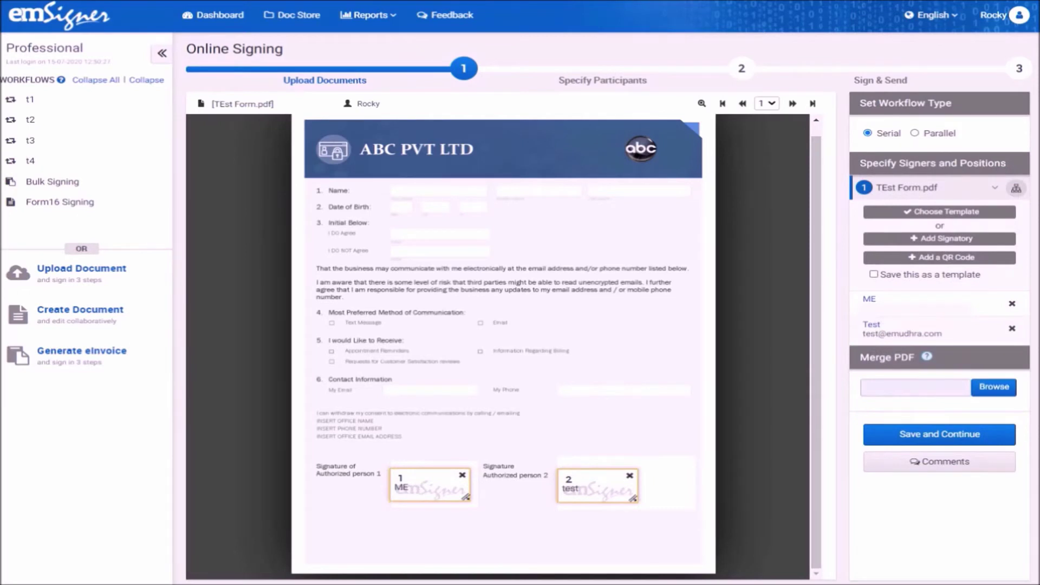
click(940, 434)
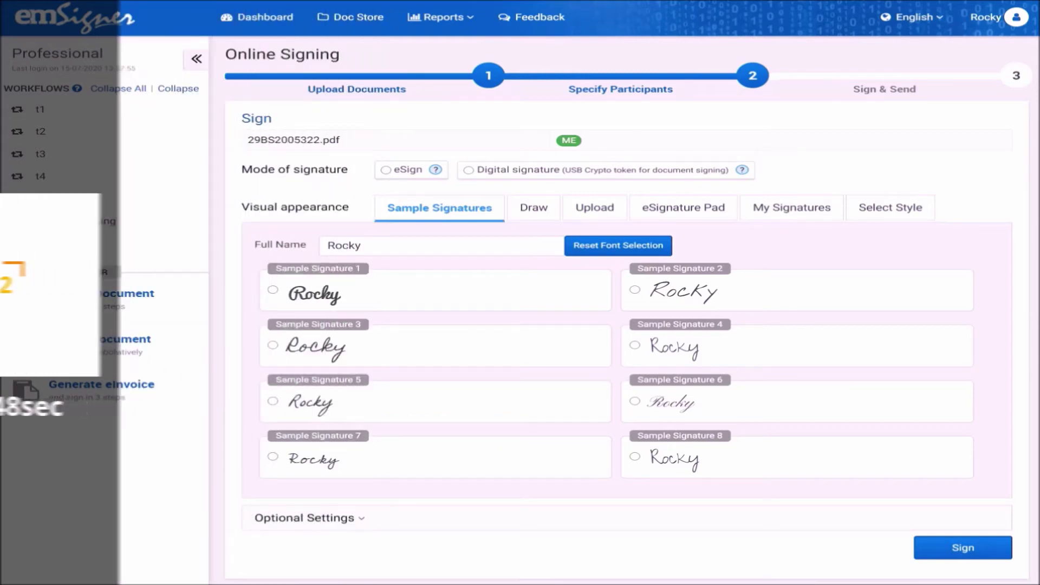
- Sign 29BS2005322.pdf in eSign mode, authenticating with a one-time password
click(416, 170)
click(964, 548)
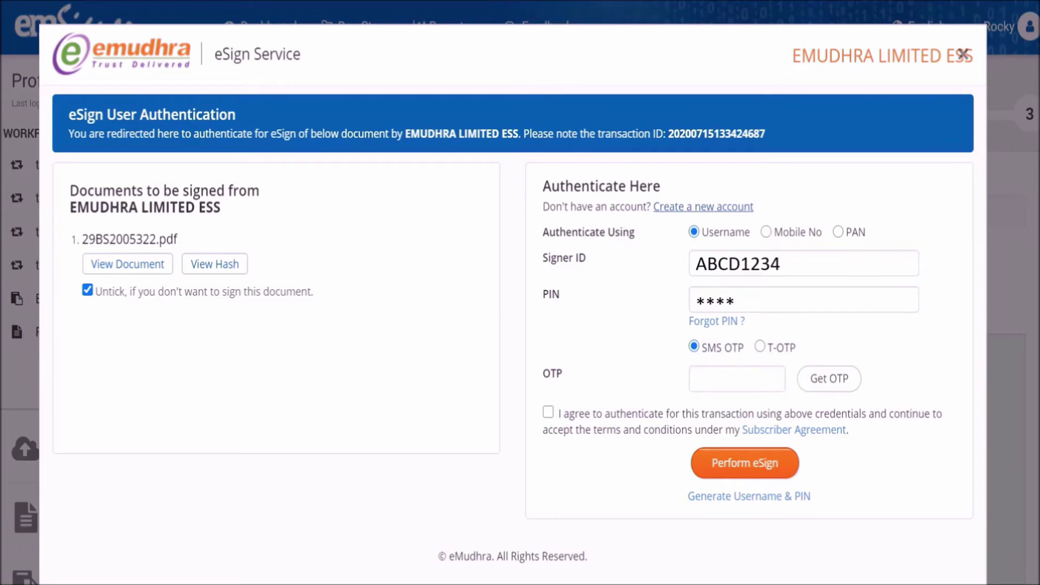
click(832, 376)
text(****)
click(744, 462)
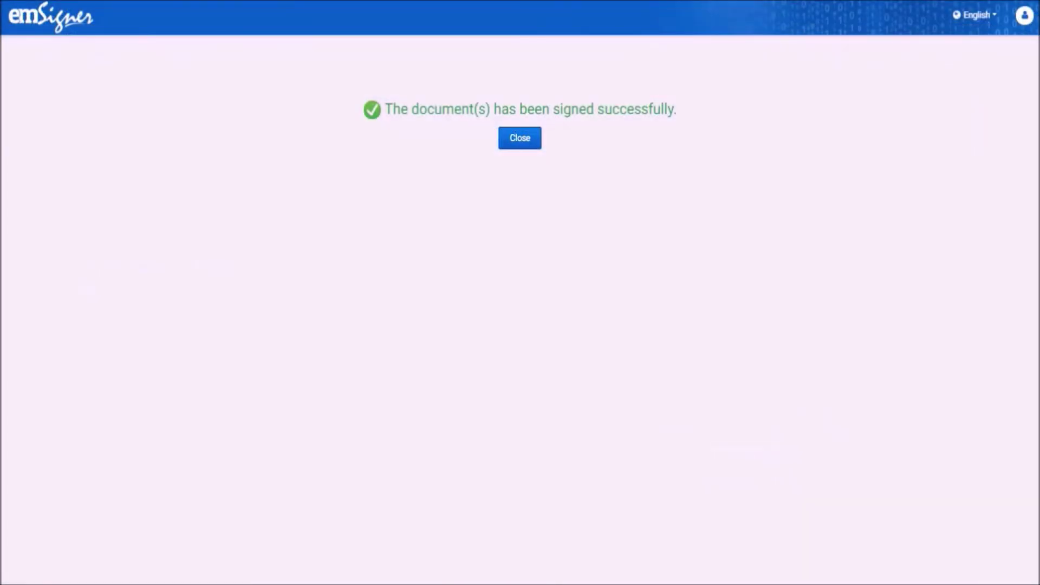
click(523, 136)
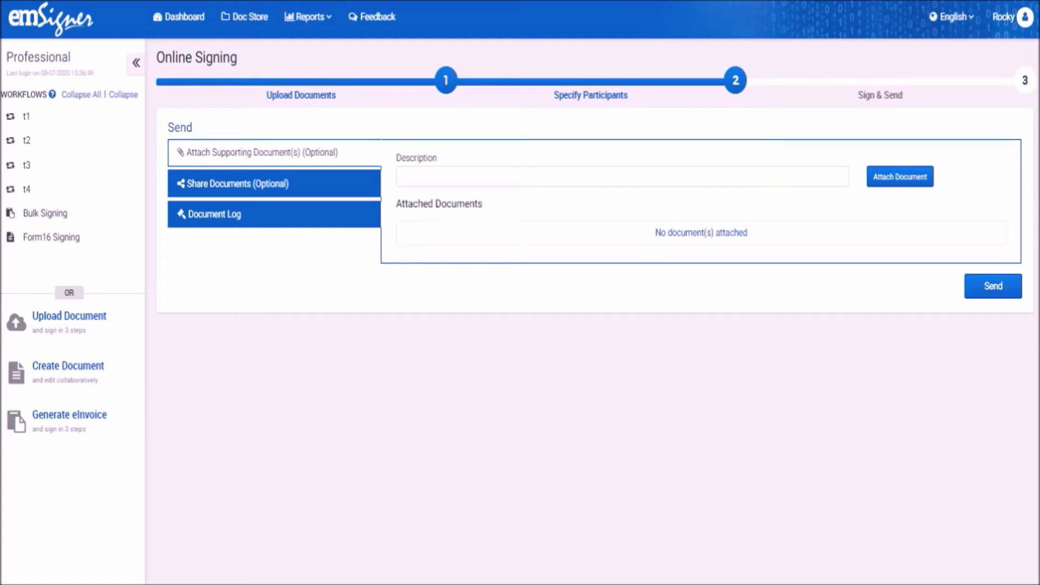
- Attach Loan Contract described 'Test document to attach' and send the workflow
text(est document to attach)
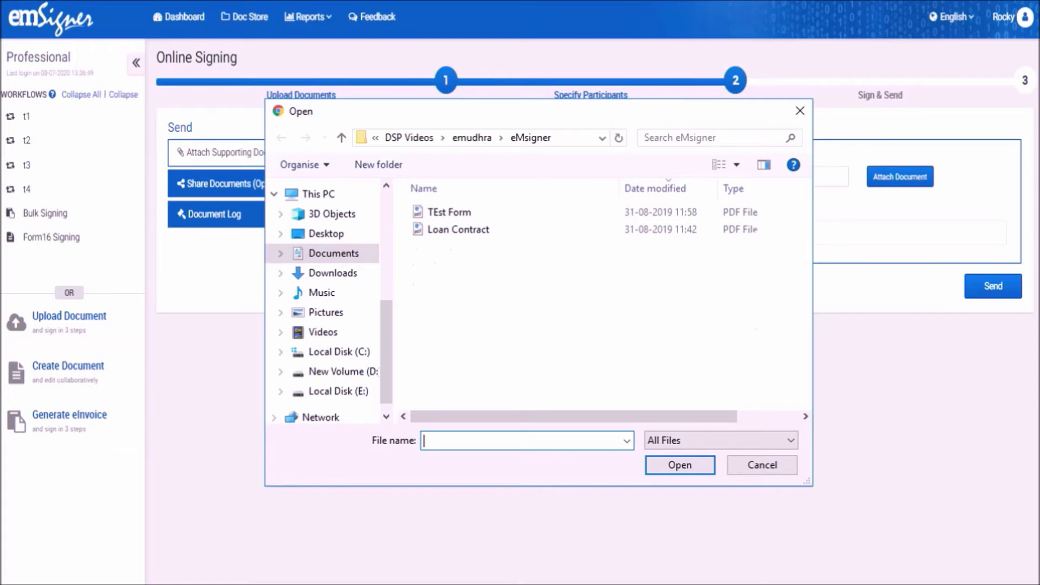
click(462, 228)
click(681, 465)
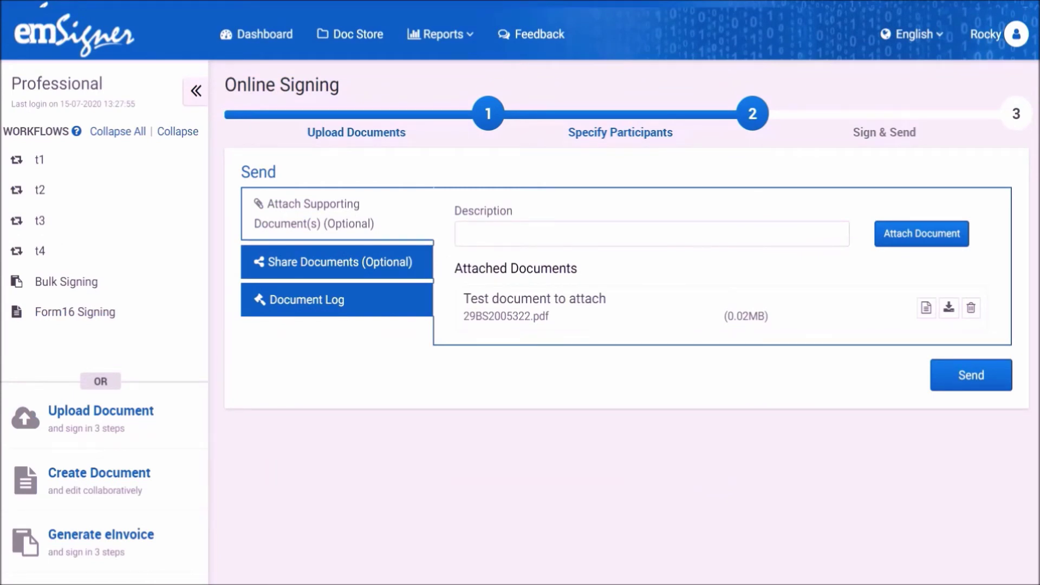
click(984, 374)
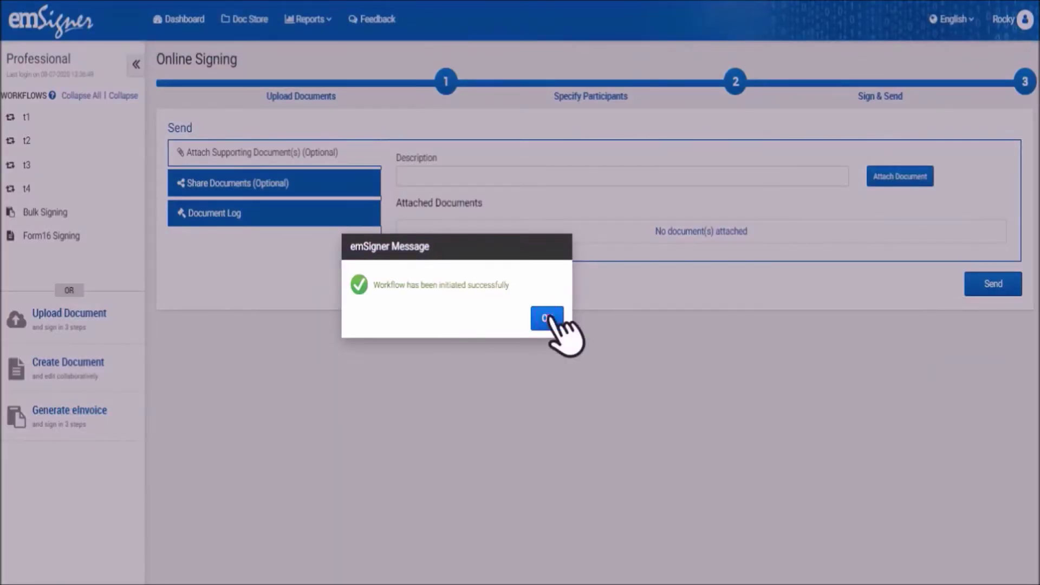
click(547, 318)
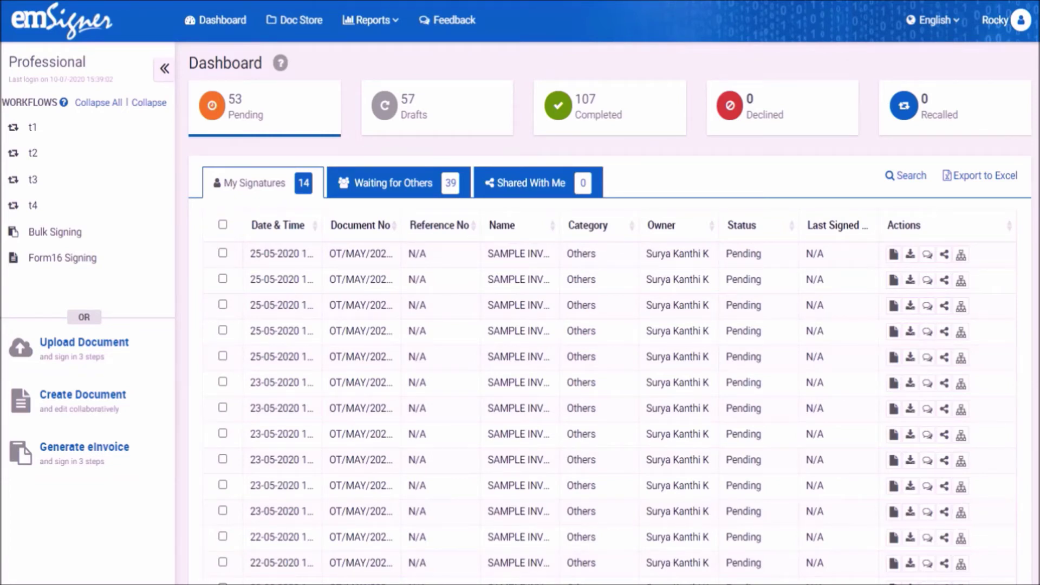
- Open the Completed documents list and view the first SAMPLE INVOICE's Signer Order Diagram
click(601, 103)
click(607, 106)
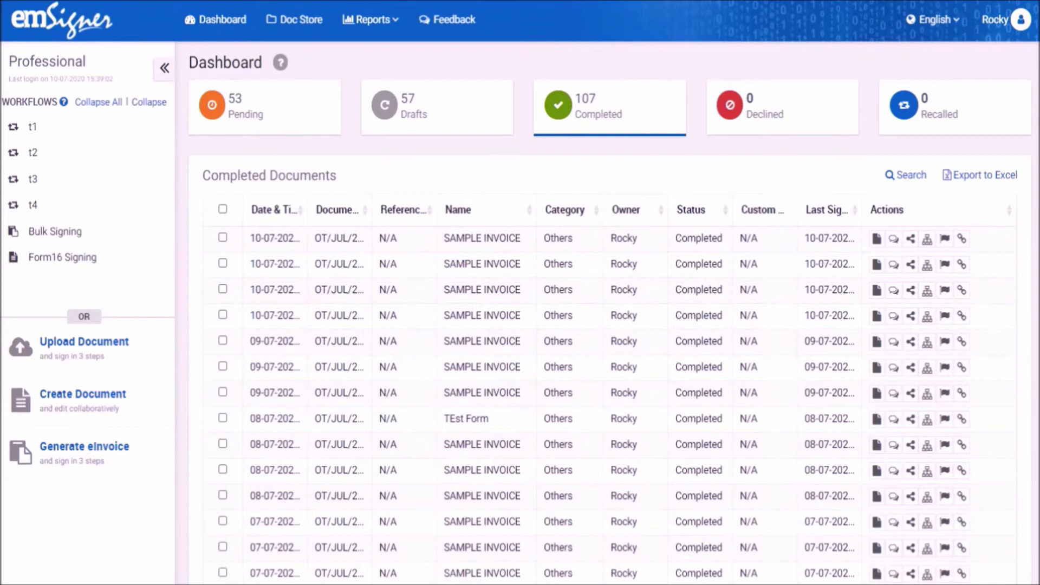
click(928, 240)
click(929, 240)
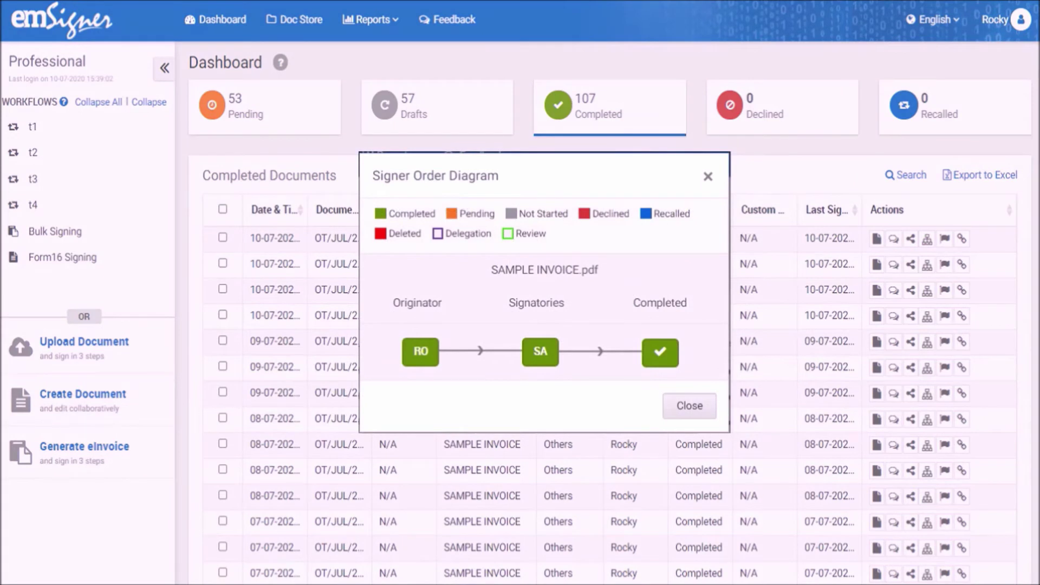
click(699, 407)
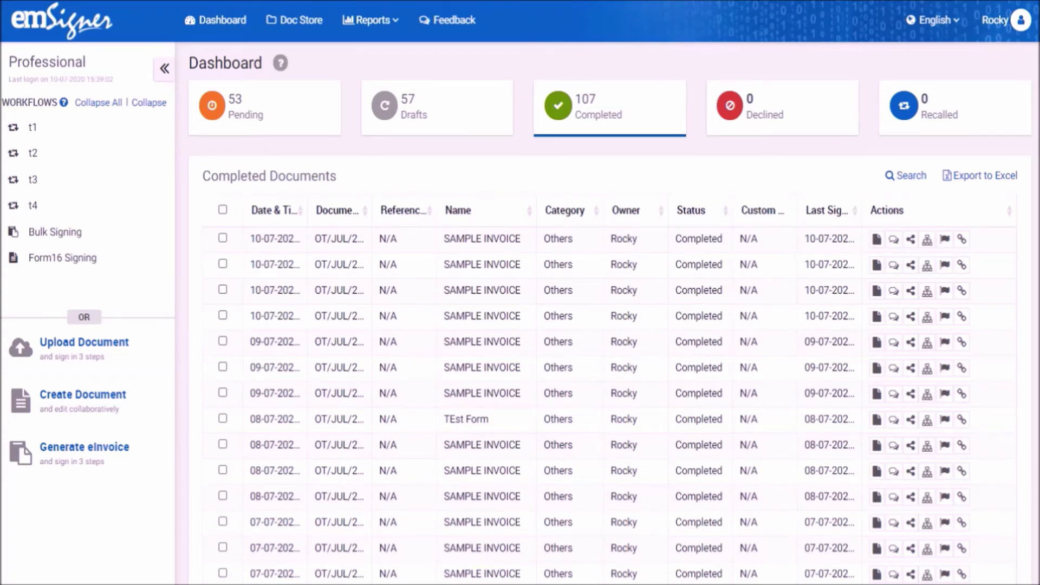
- Attach Loan Contract.pdf to the first completed SAMPLE INVOICE with description 'Test document'
click(876, 239)
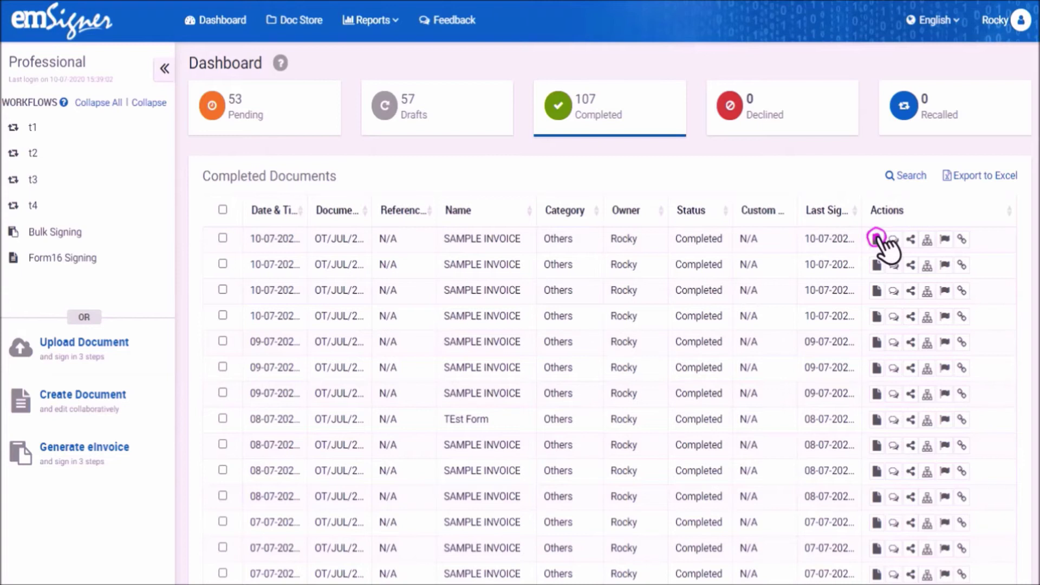
click(877, 238)
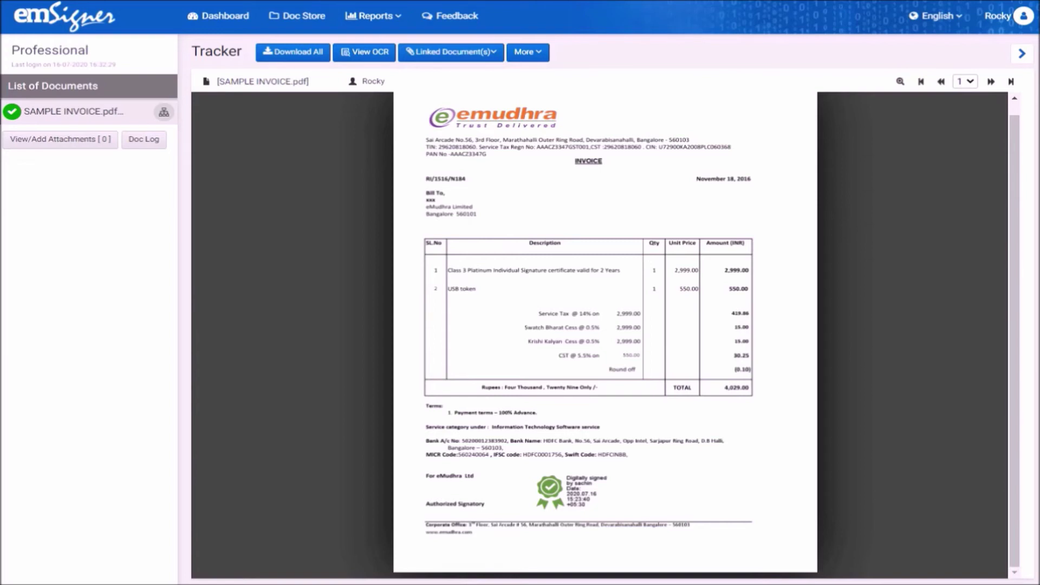
click(83, 140)
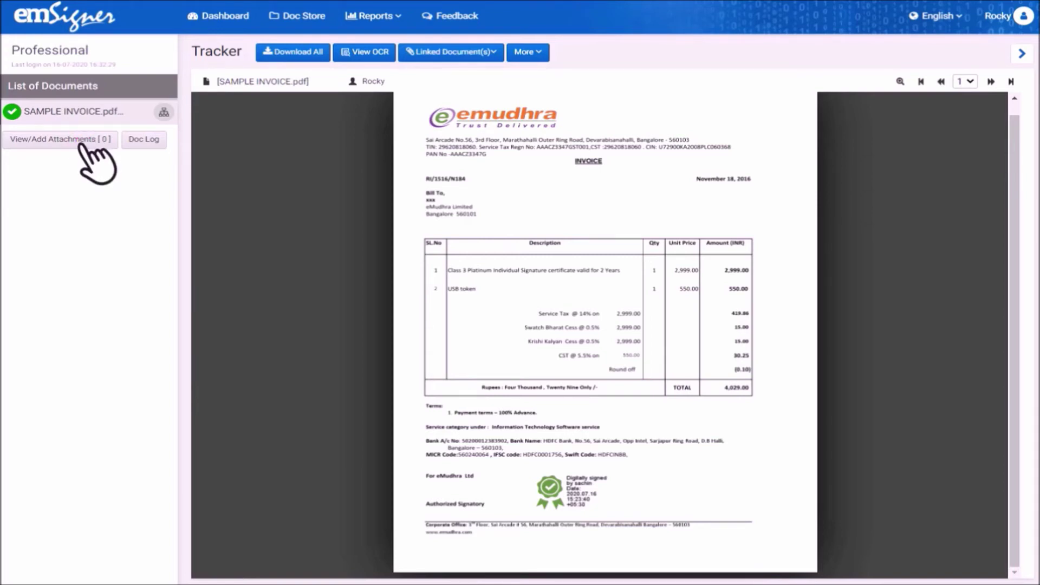
text(Test document)
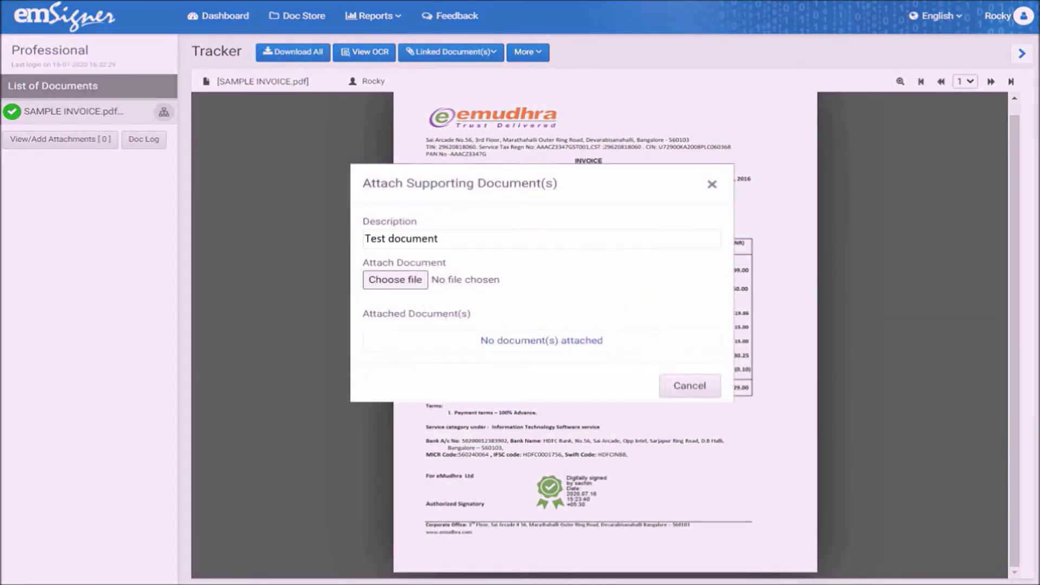
click(418, 279)
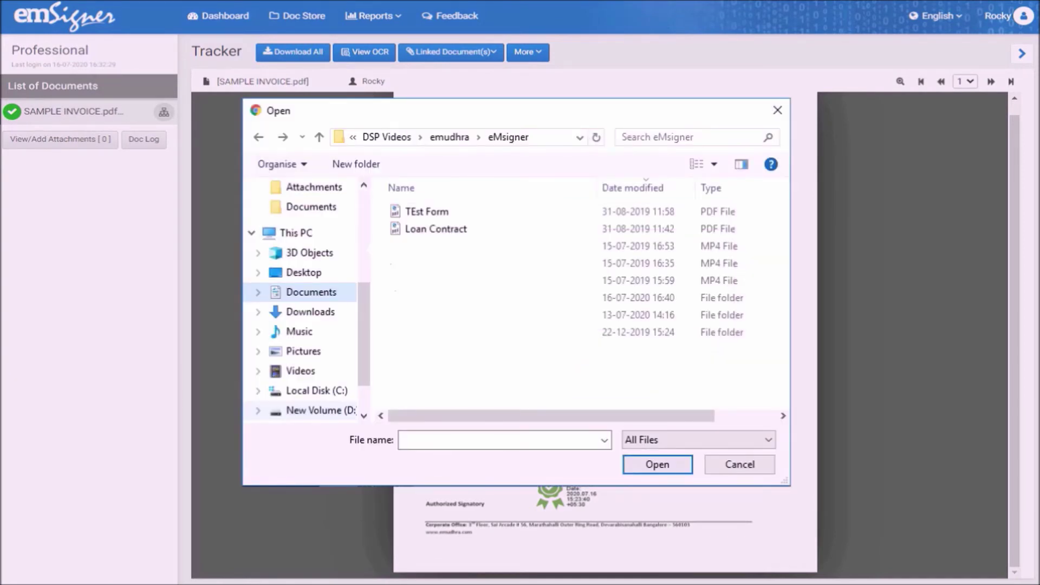
text(Loan Contract)
click(658, 464)
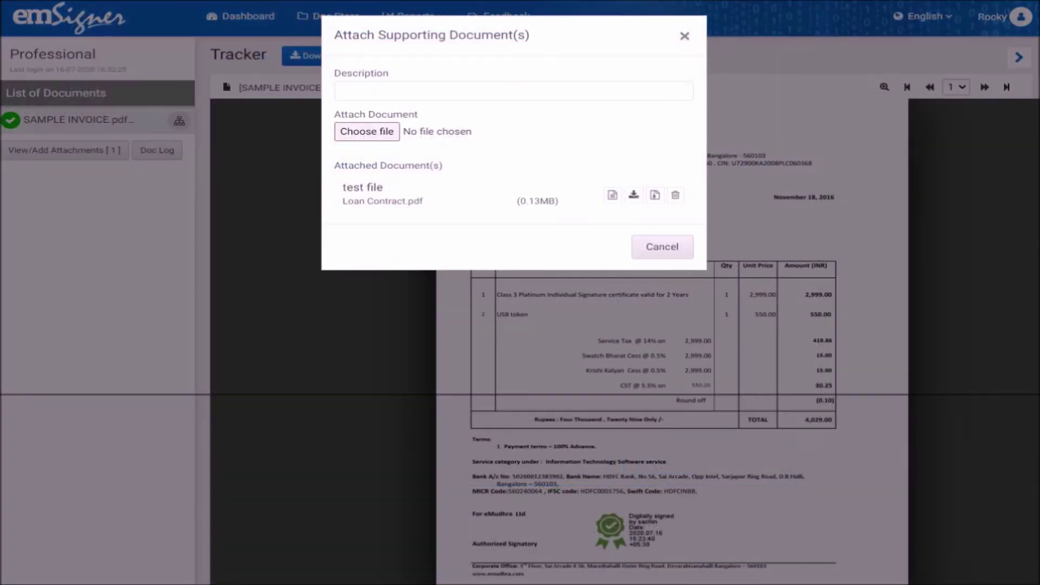
click(686, 33)
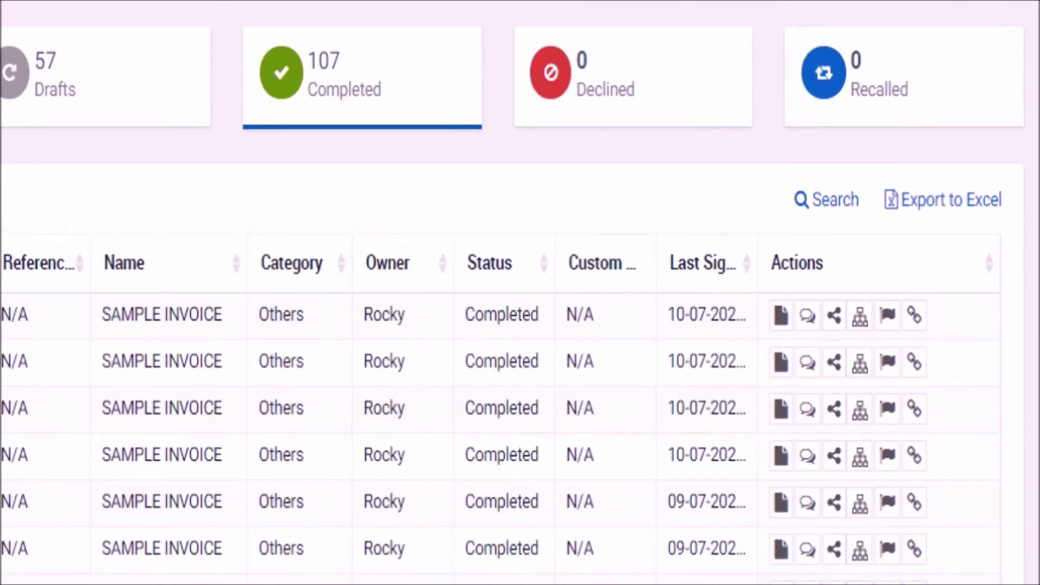
- Share the first SAMPLE INVOICE.pdf and its attachments with two semicolon-separated recipient e-mail addresses
click(834, 314)
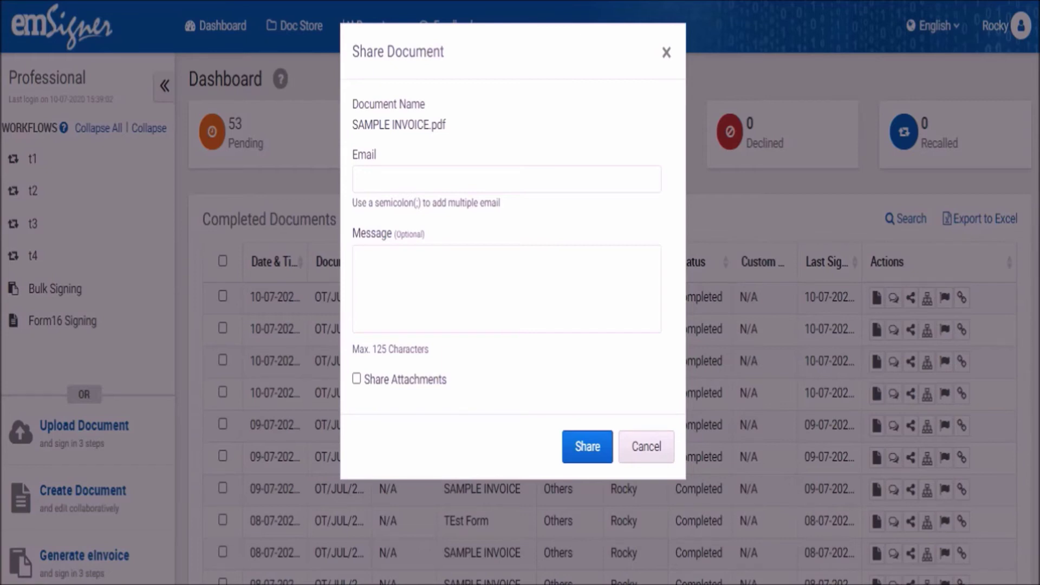
text(xyzsample@org.in ; bcdsampe@org.in)
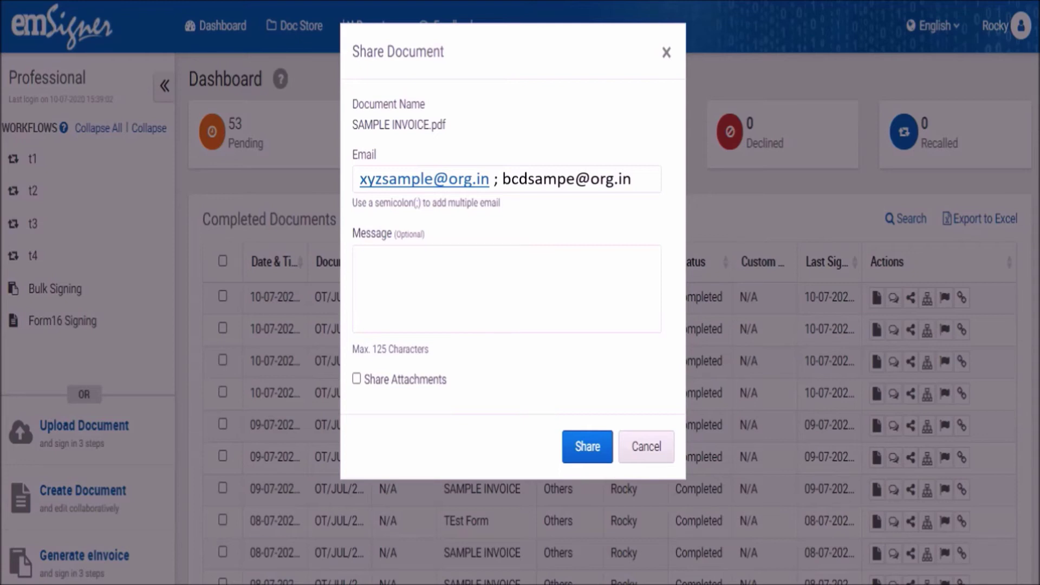
click(356, 379)
click(584, 442)
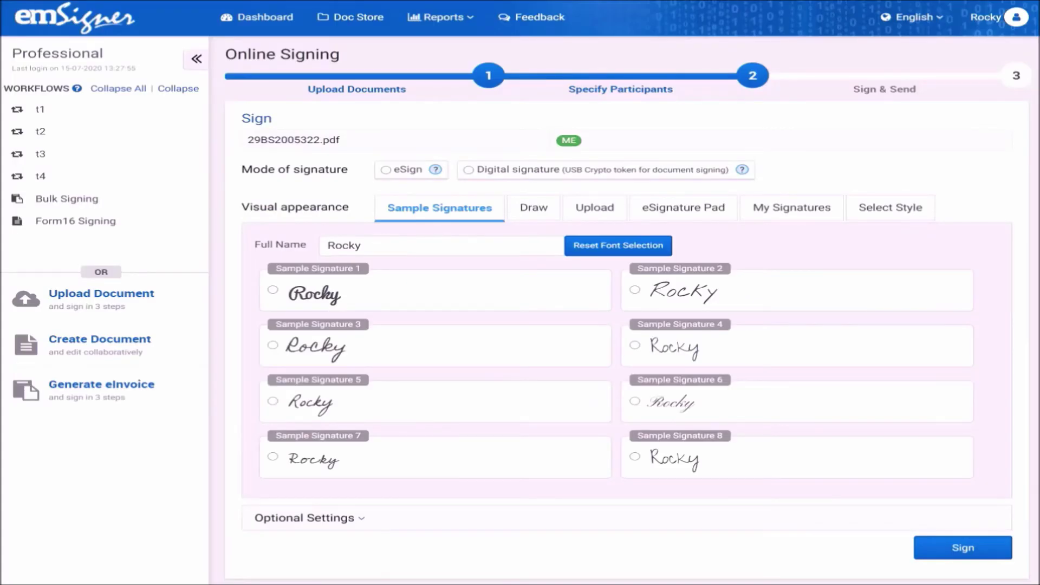
click(386, 170)
click(970, 549)
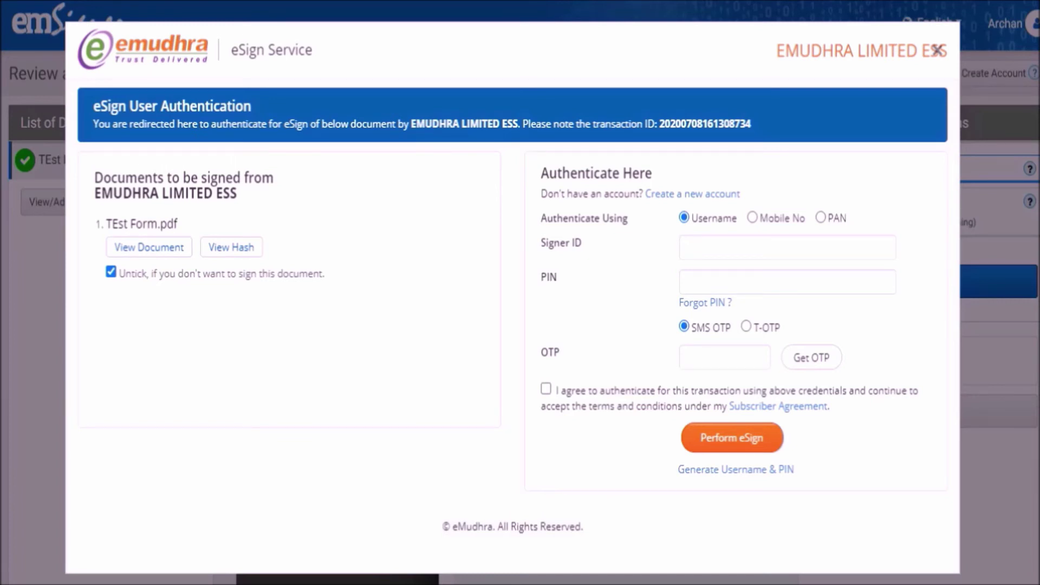
click(689, 193)
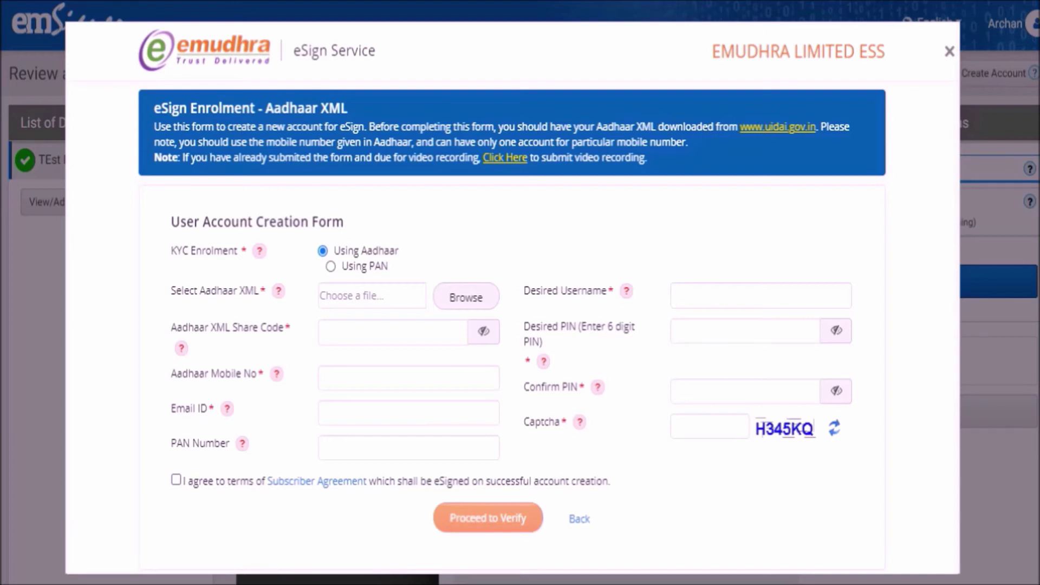
click(780, 128)
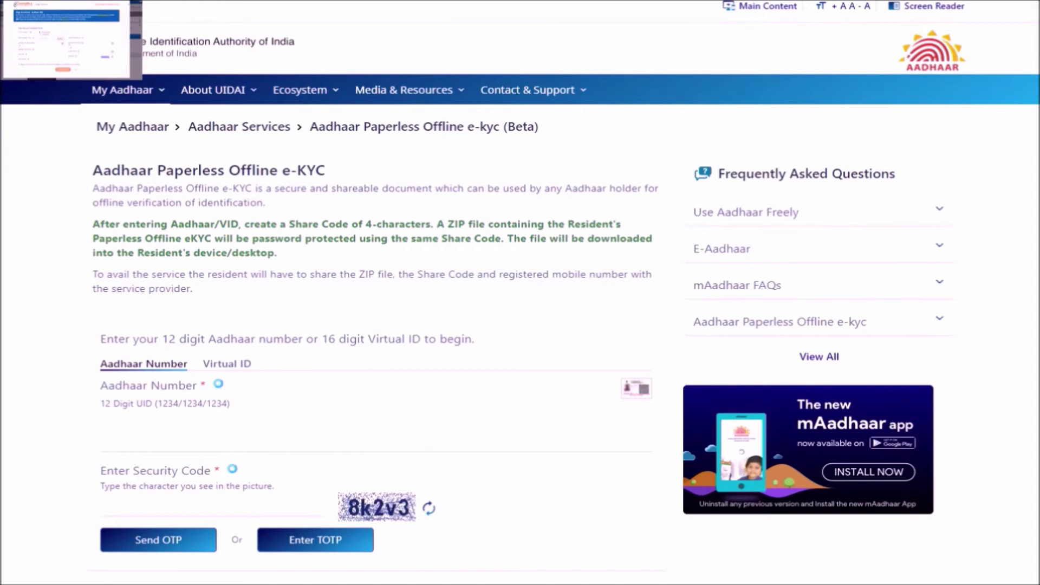
- Request an OTP for the Aadhaar number, then download the offline e-KYC ZIP using a share code and the OTP
text(1234 5678 9101)
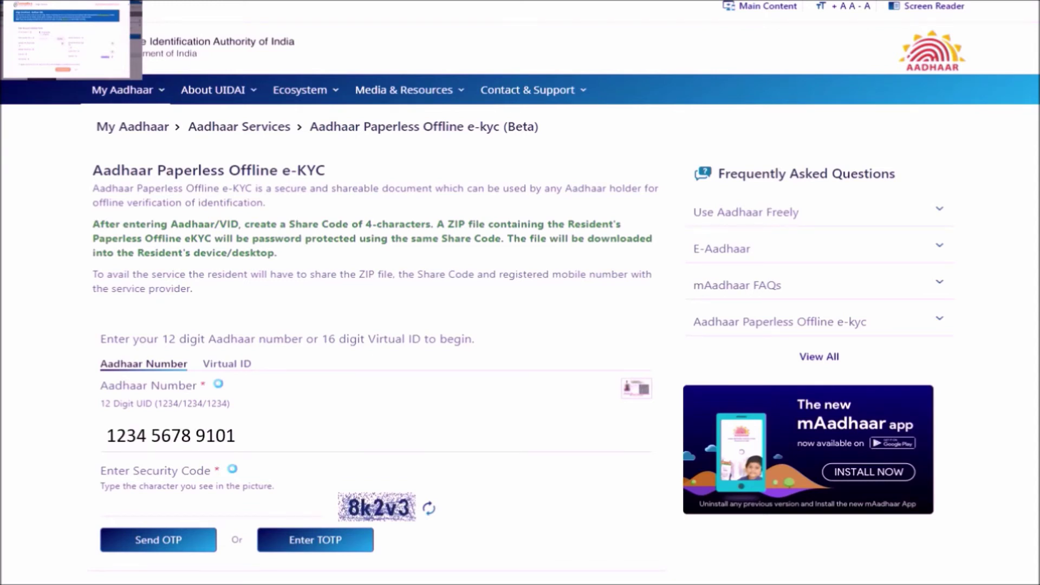
text(8k2v3)
click(167, 536)
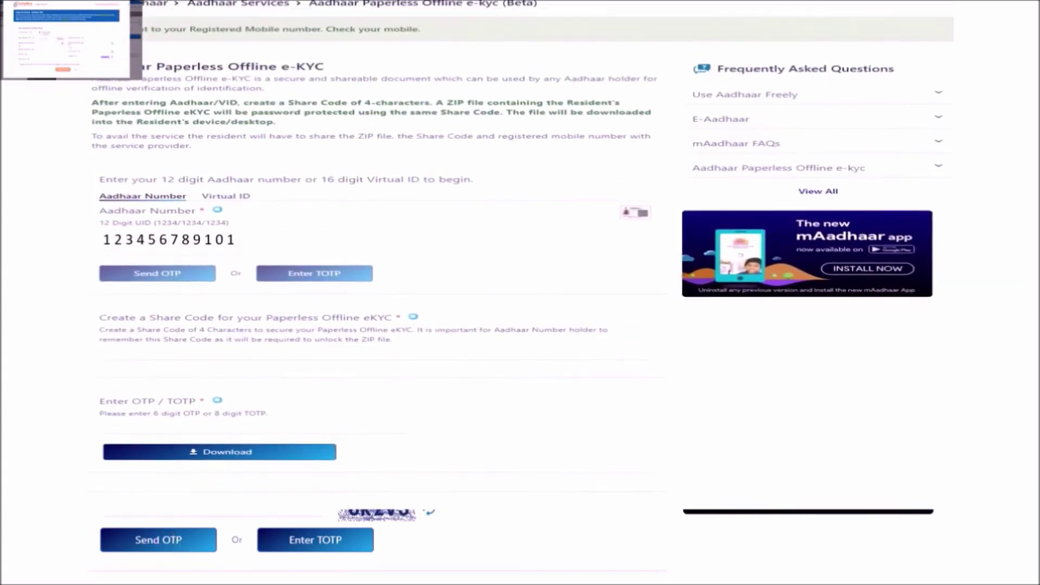
scroll(520, 292, up, 2)
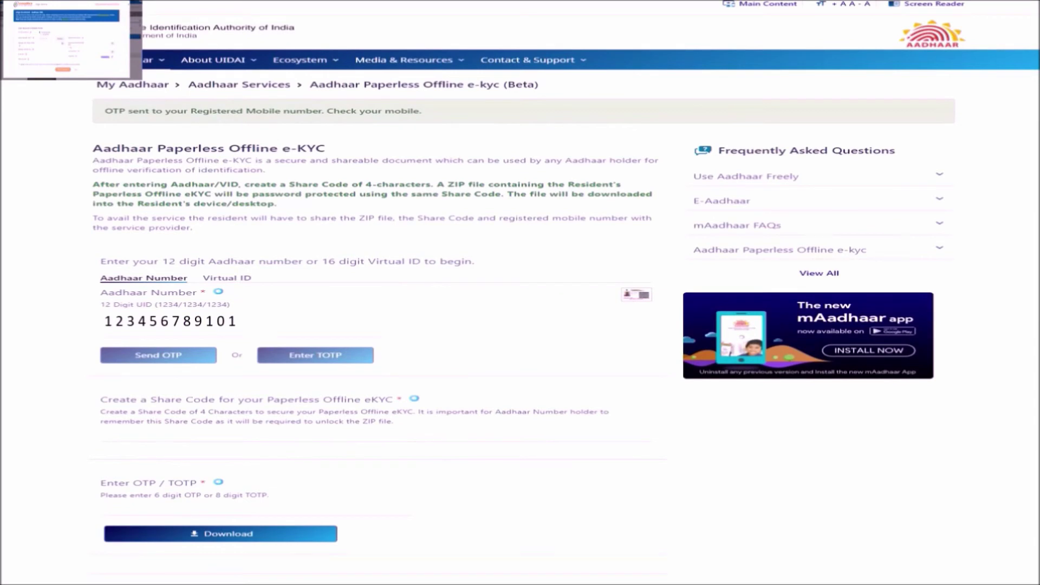
text(1234)
text(123456)
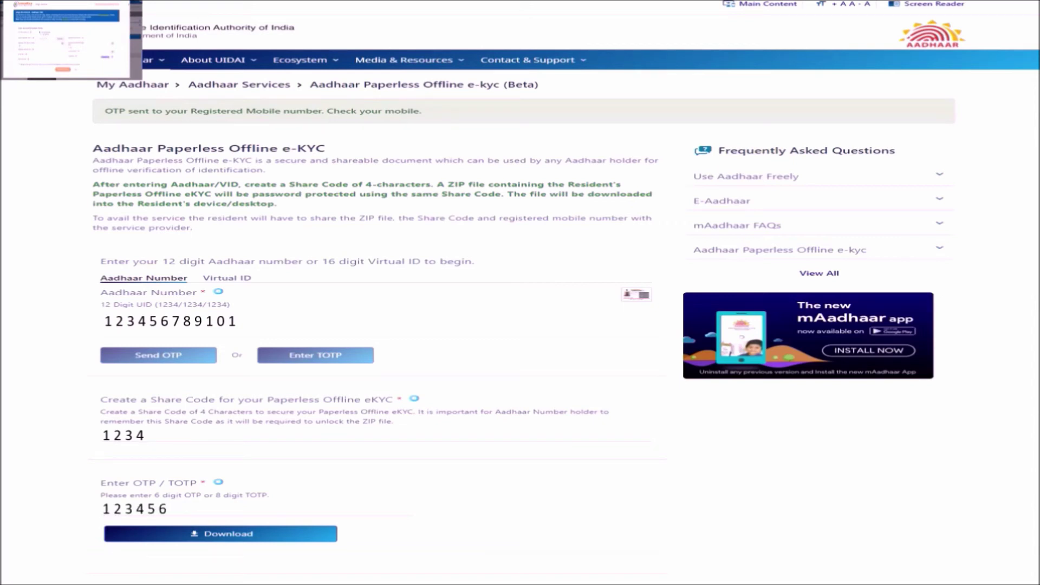
click(233, 531)
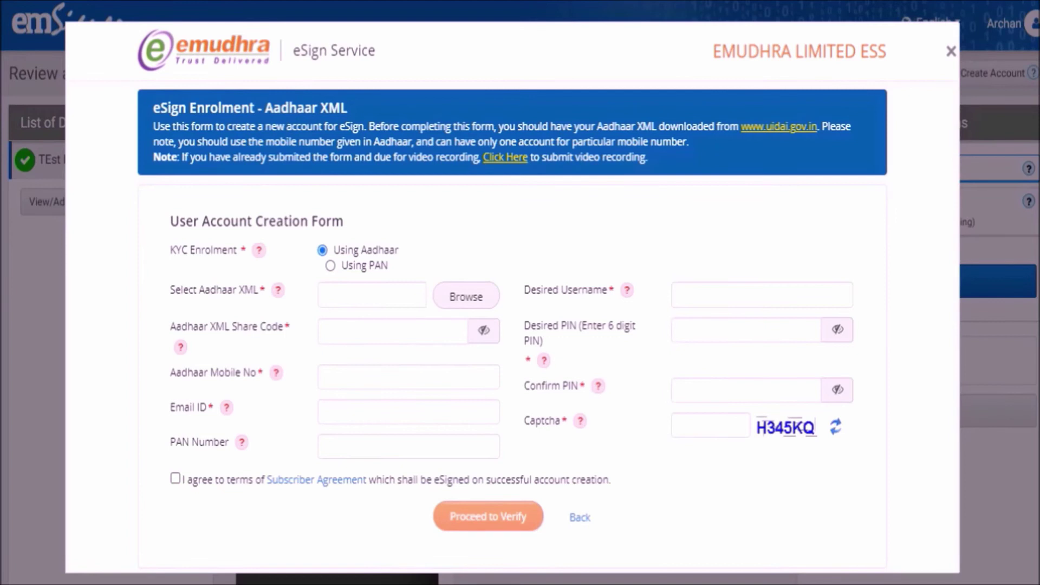
- Attach the downloaded Aadhaar XML and fill in mobile, e-mail, PAN, username and a six-digit PIN twice
click(475, 301)
text(****)
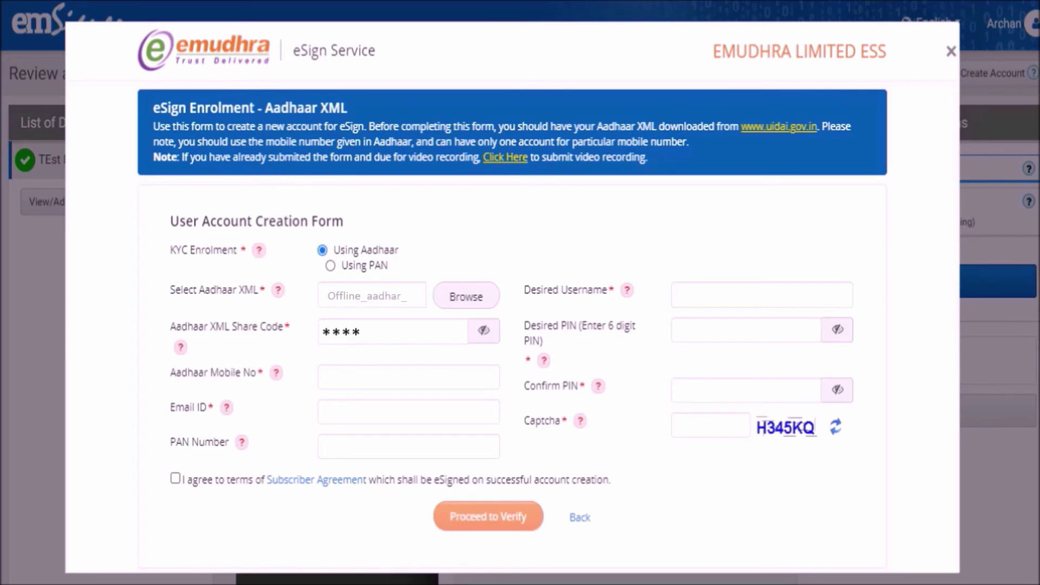
key(Tab)
text(xyz@abc.com)
key(Tab)
text(ASDPS2)
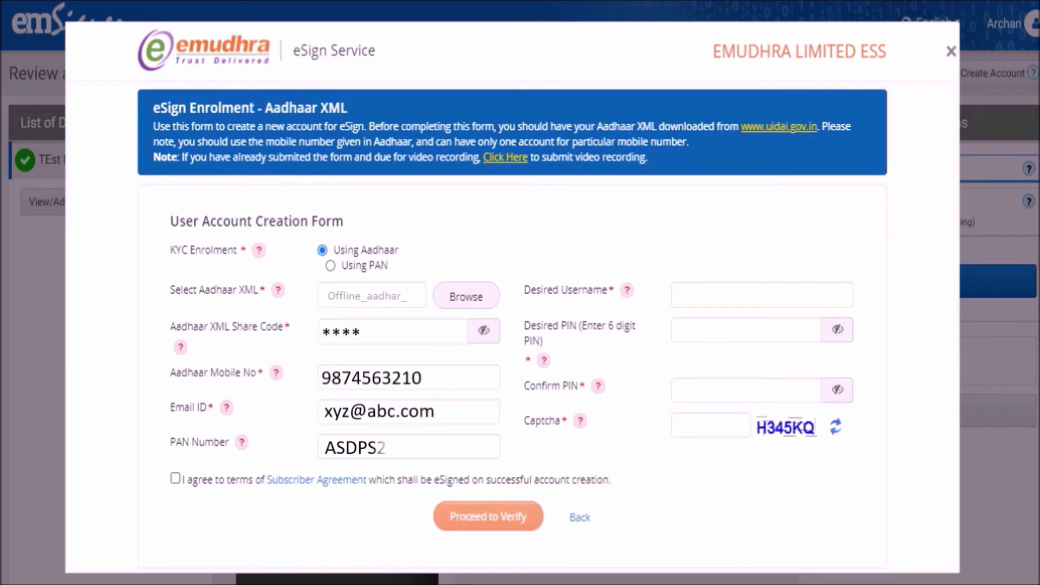
text(356AABCD1234)
key(Tab)
text(******)
key(Tab)
text(******)
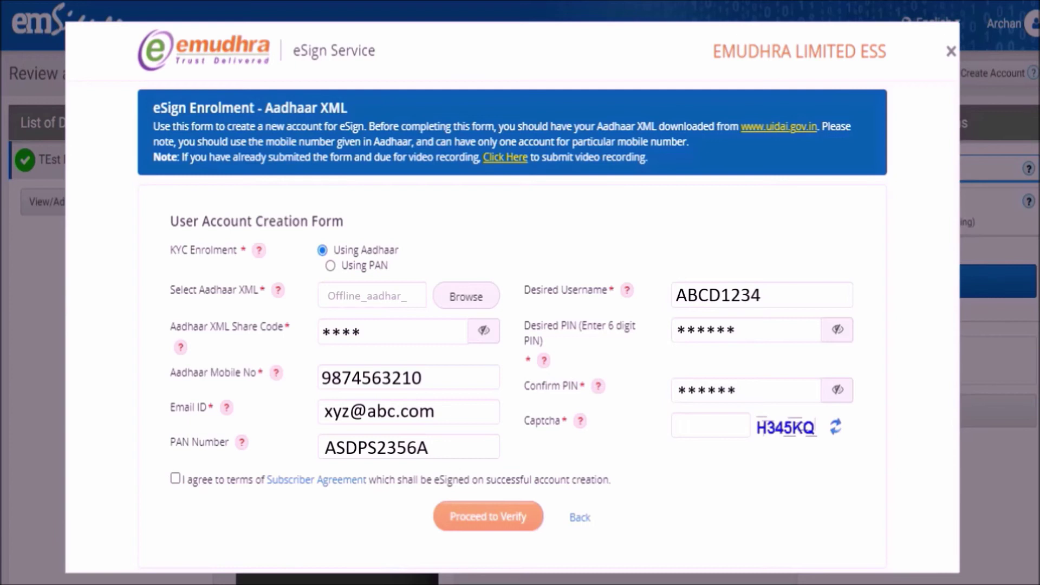
- Enter the captcha, accept the subscriber agreement, and proceed to verify the enrolment
text(H)
key(BackSpace)
text(H345KQ)
click(174, 478)
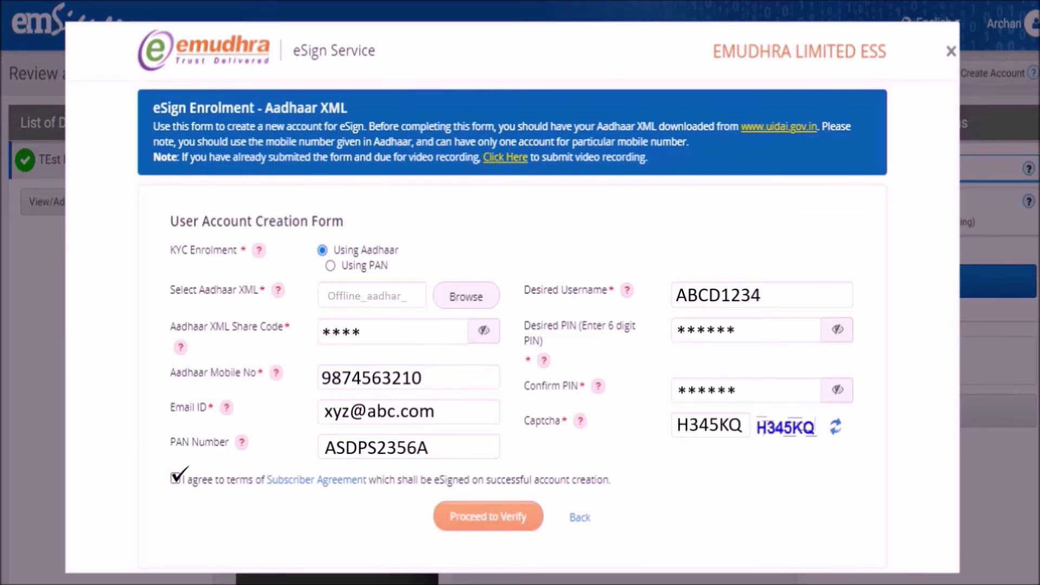
click(495, 517)
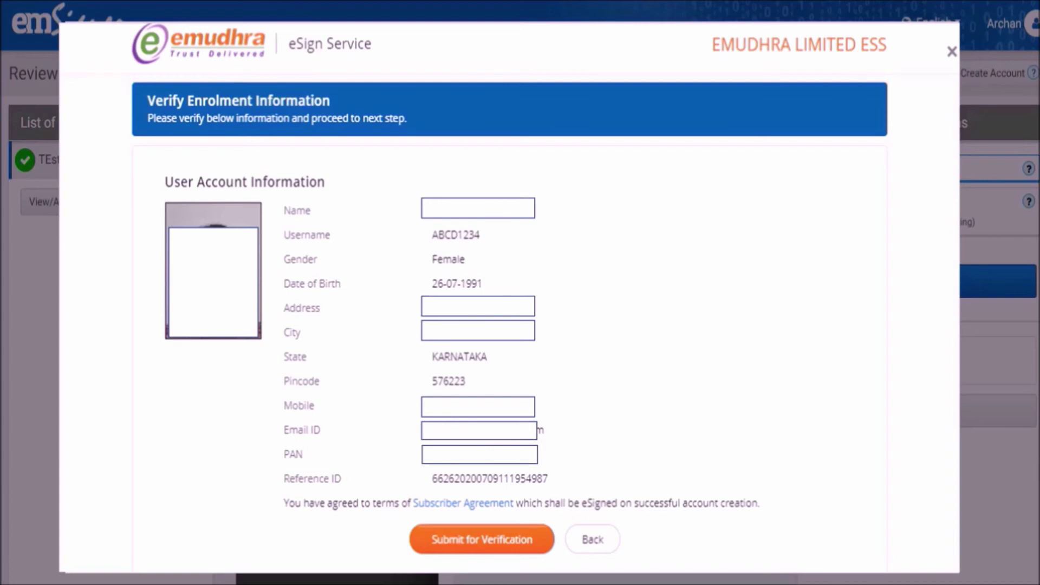
- Submit the enrolment, record and submit the KYC video answers, then continue to authentication
click(483, 535)
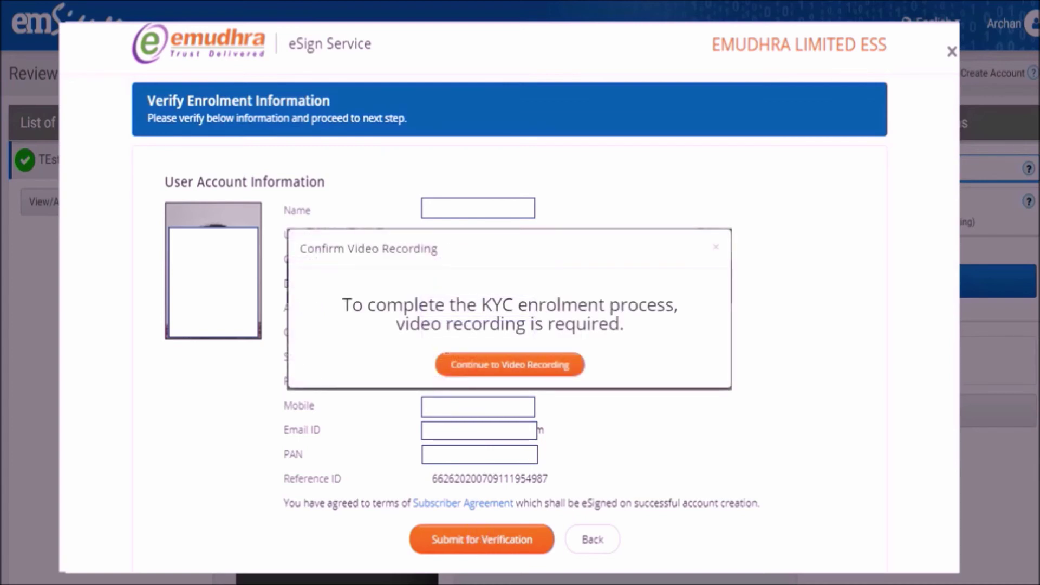
click(506, 364)
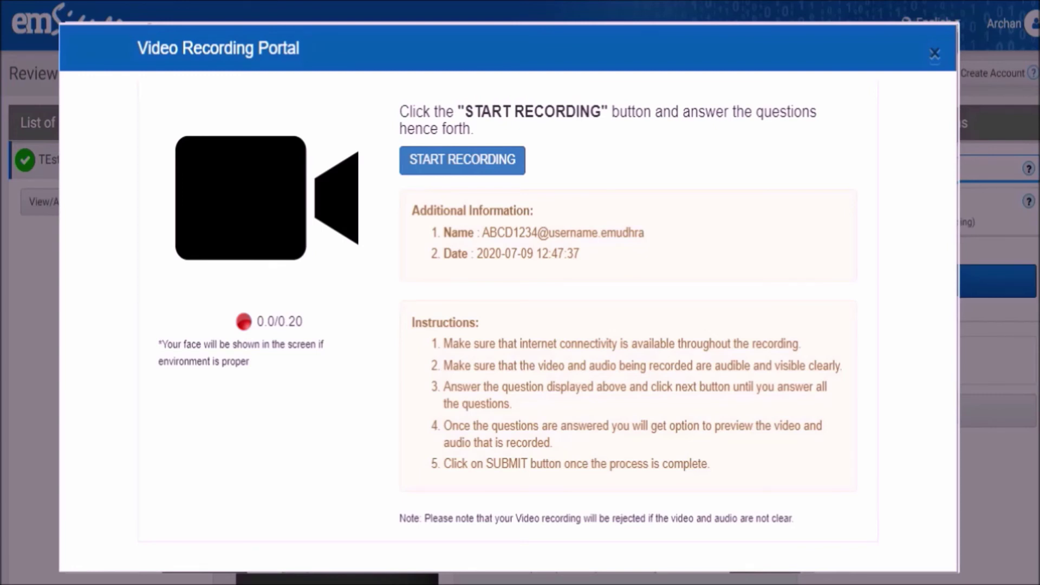
click(464, 165)
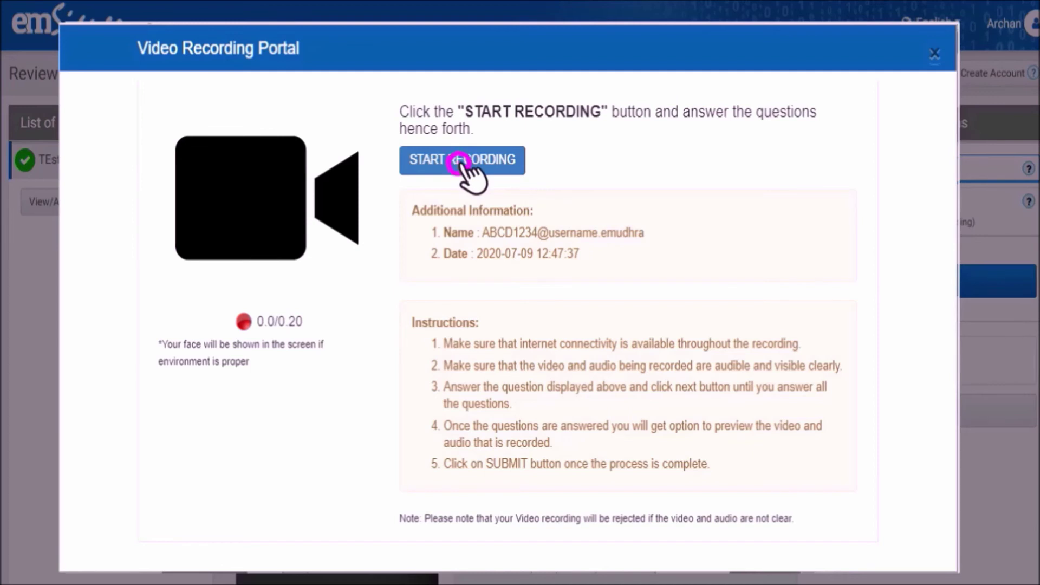
click(431, 146)
click(496, 156)
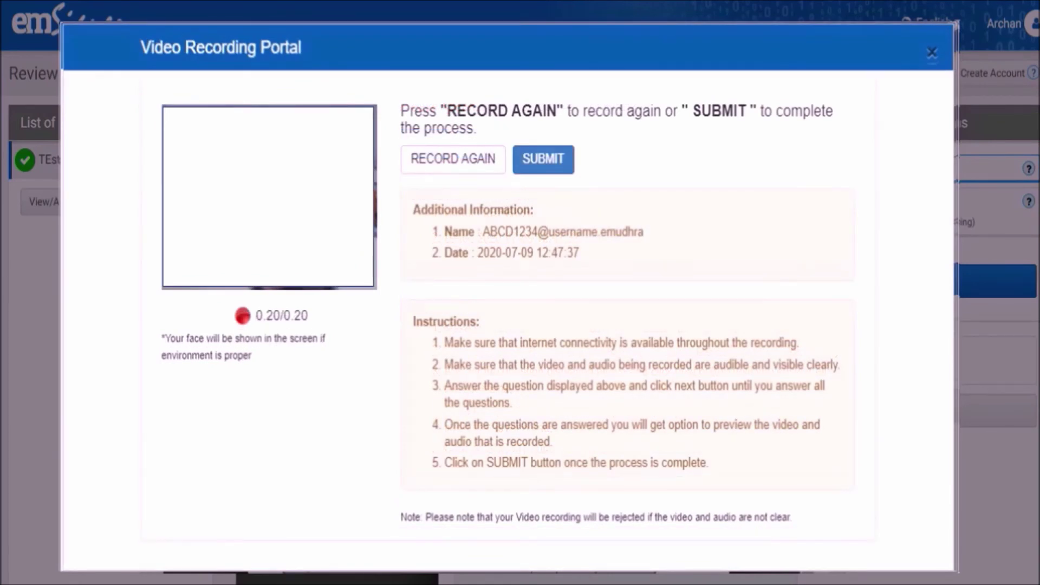
click(542, 158)
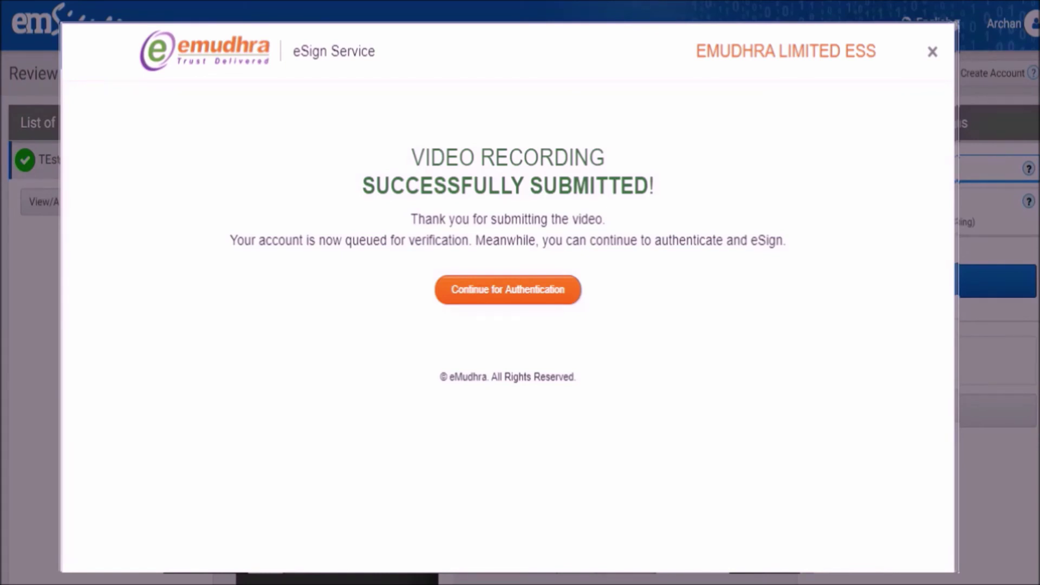
click(507, 286)
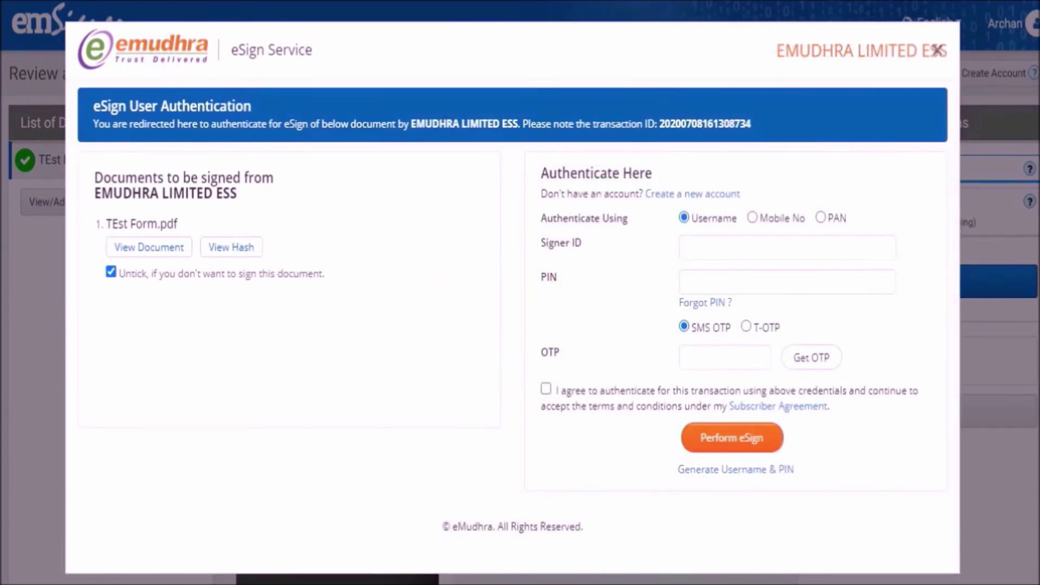
- Enter the signer ID, PIN and requested OTP, accept the agreement, and perform the eSign on TEst Form.pdf
text(ABCD1234)
key(Tab)
text(********)
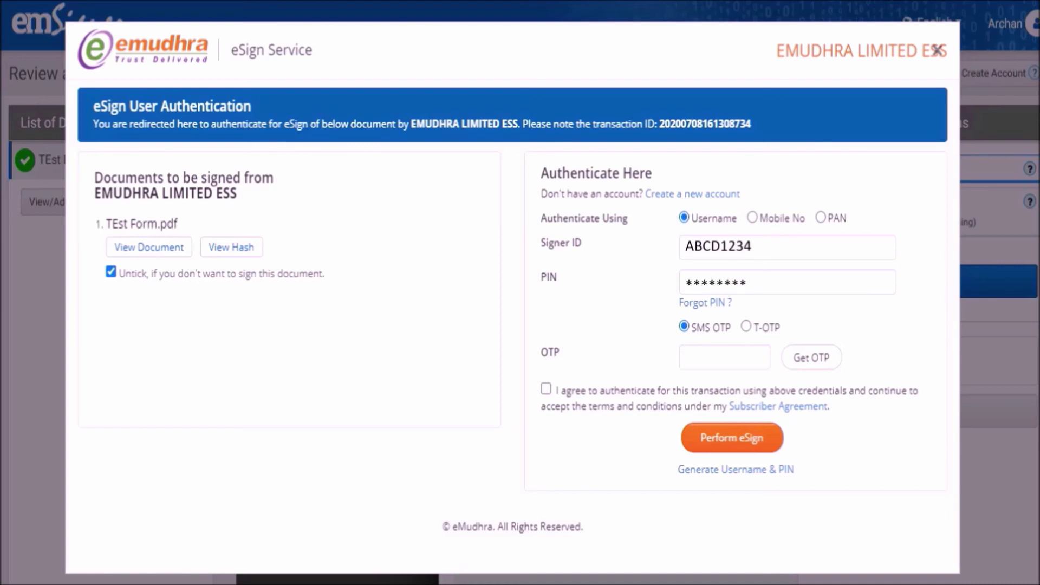
click(815, 357)
text(****)
click(546, 389)
click(736, 438)
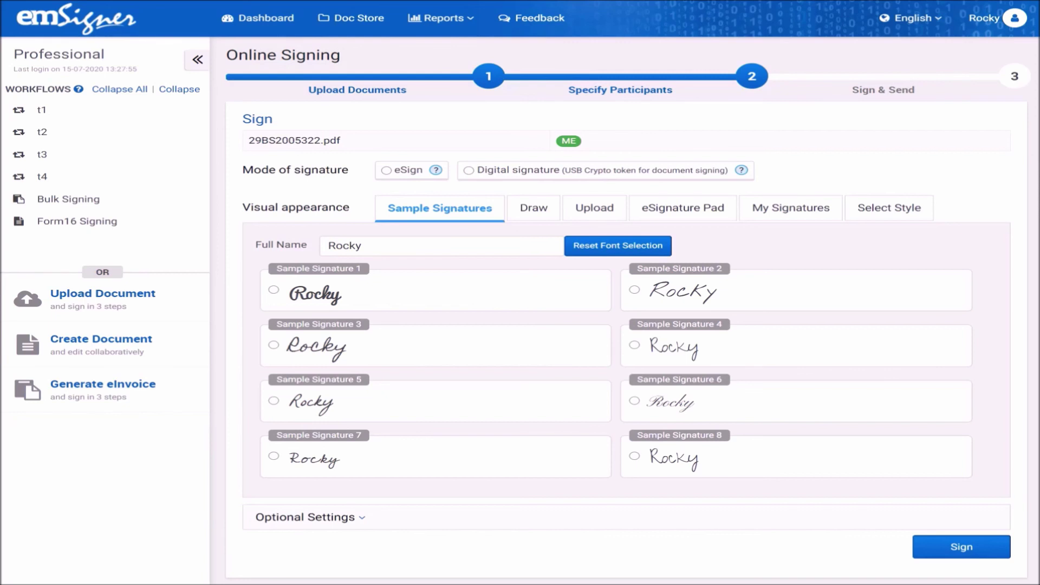
- Select Digital signature (USB Crypto token) and download the emSigner desktop application
click(468, 169)
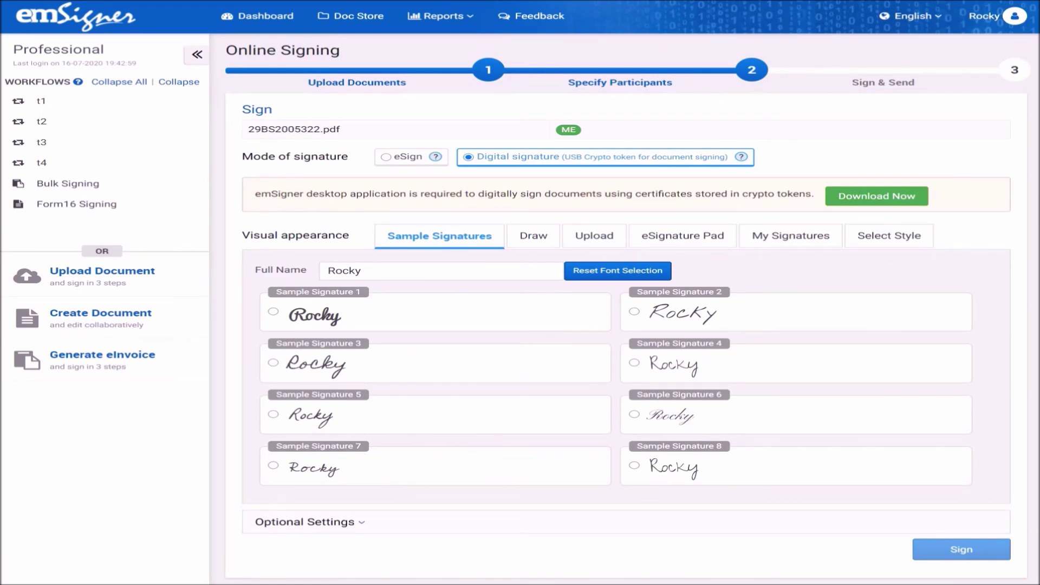
click(878, 196)
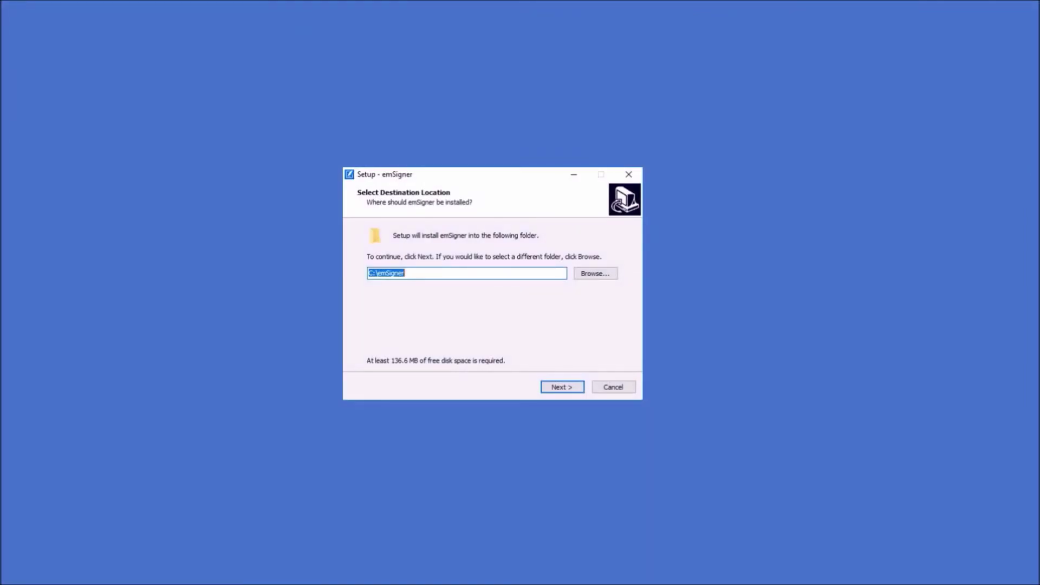
- Install emSigner to the default C:\emSigner folder and finish with Launch emSigner ticked
click(558, 386)
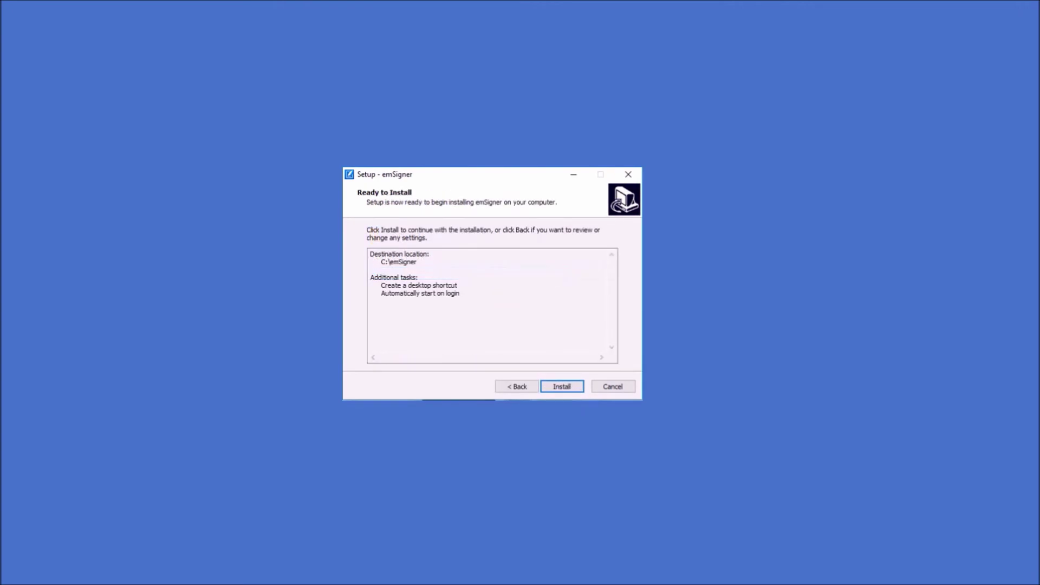
click(557, 385)
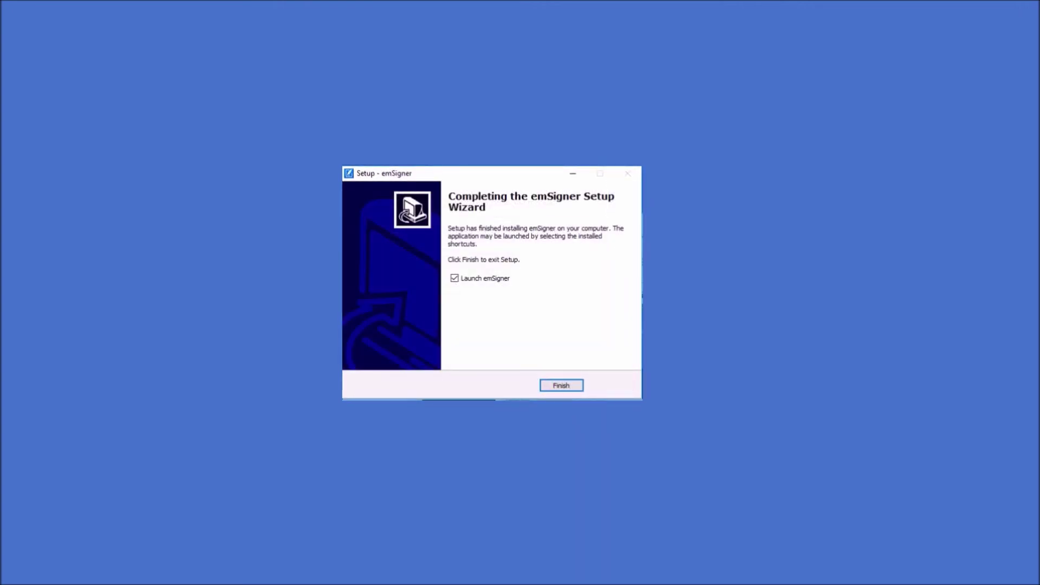
click(559, 385)
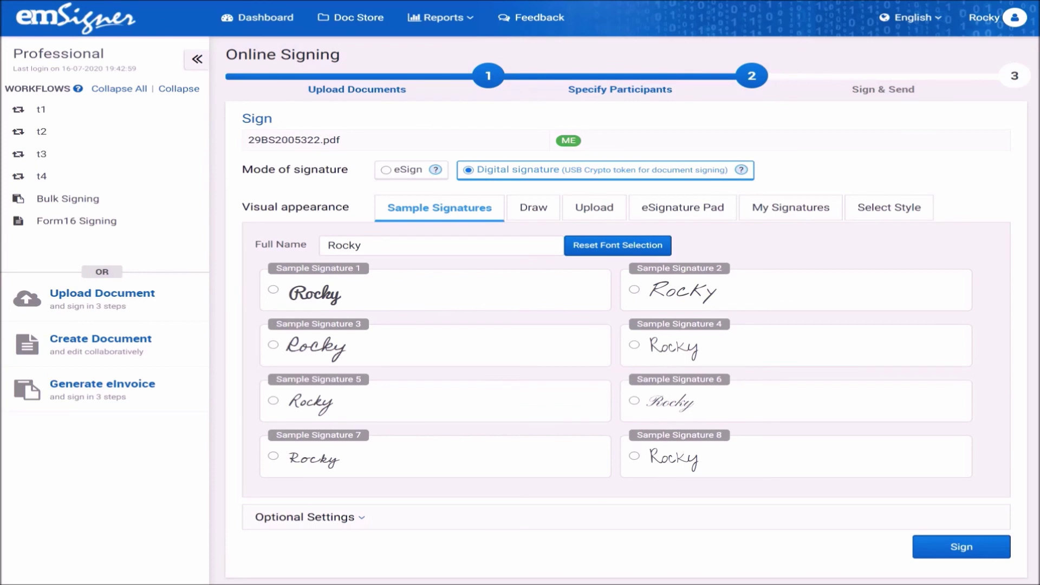
- Sign 29BS2005322.pdf using the DS eMudhra Test 6 certificate from the Certificate Store
click(962, 542)
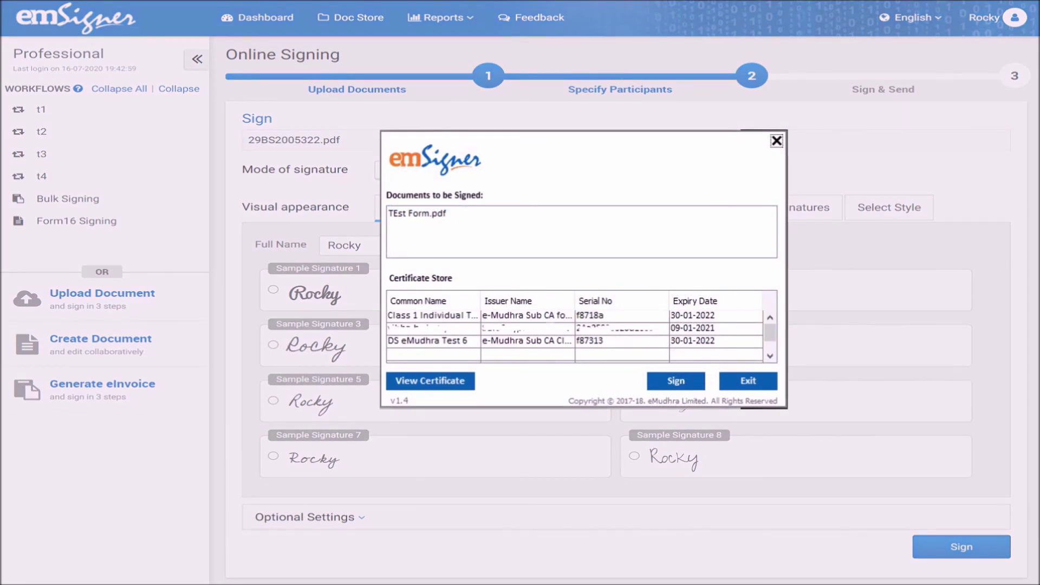
click(536, 341)
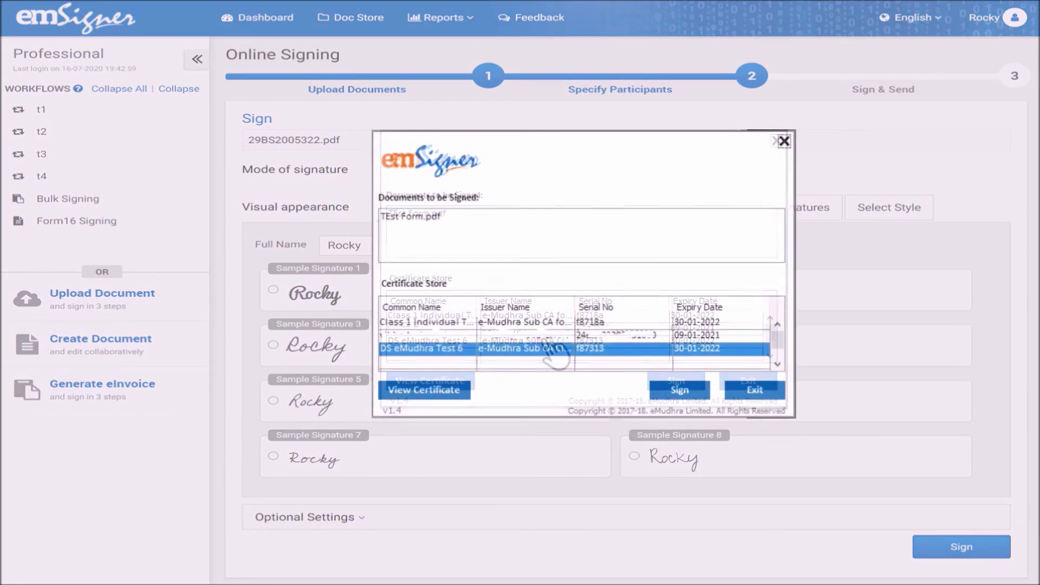
click(677, 386)
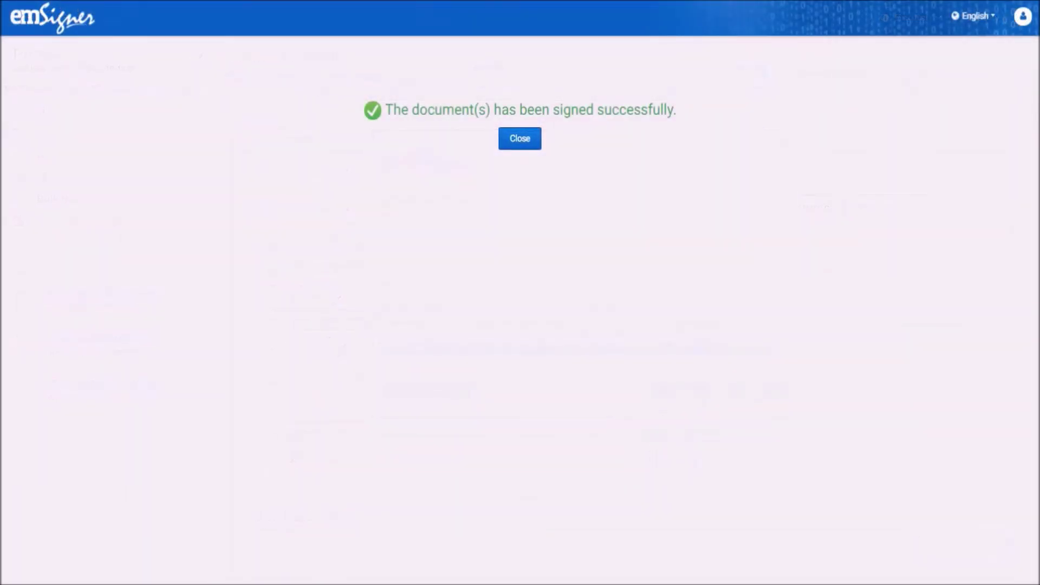